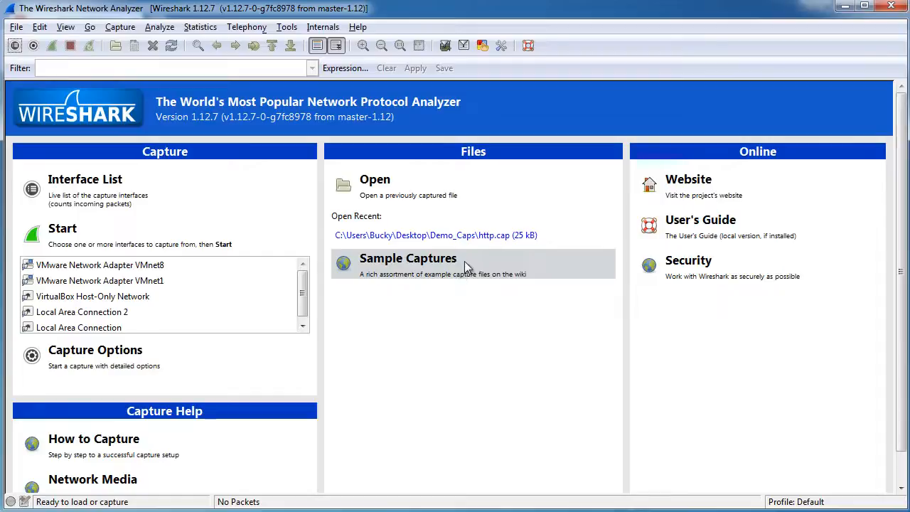
{"action": "left_click", "coordinate": [16, 27]}
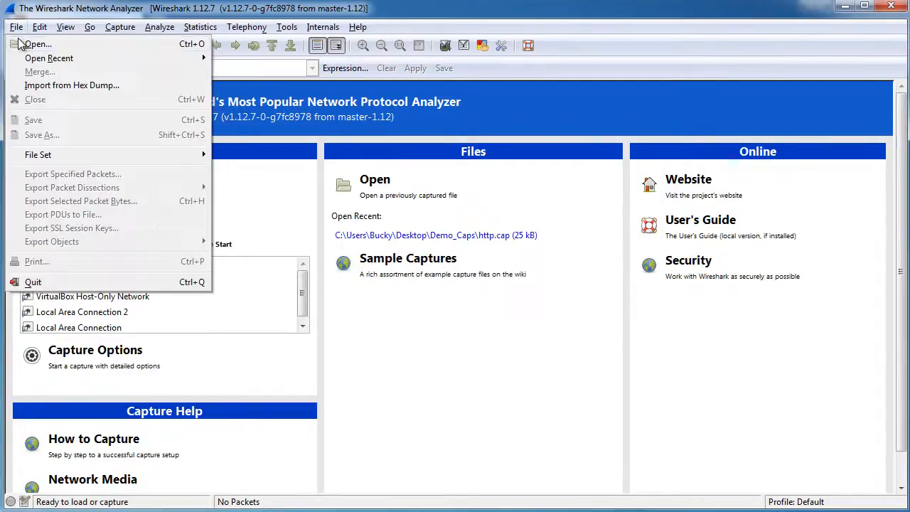
{"action": "left_click", "coordinate": [20, 44]}
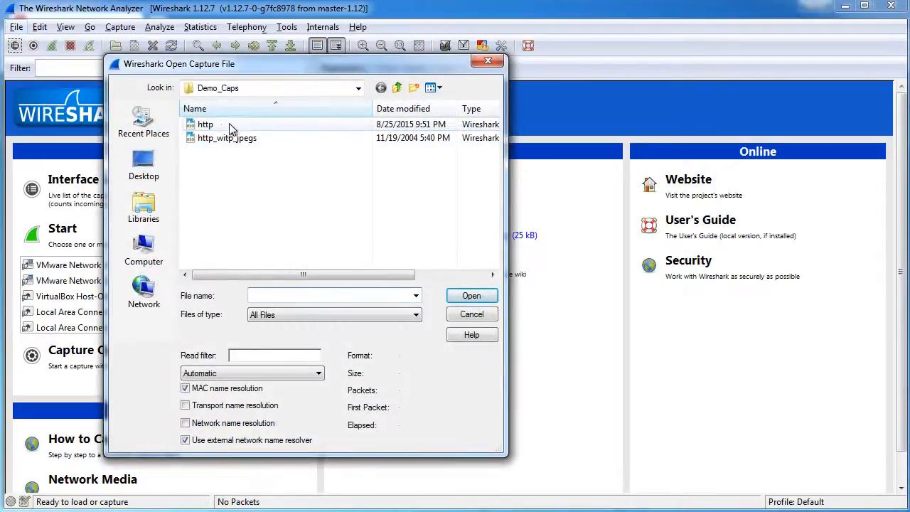
{"action": "left_click", "coordinate": [221, 124]}
{"action": "left_click", "coordinate": [224, 137]}
{"action": "left_click", "coordinate": [216, 126]}
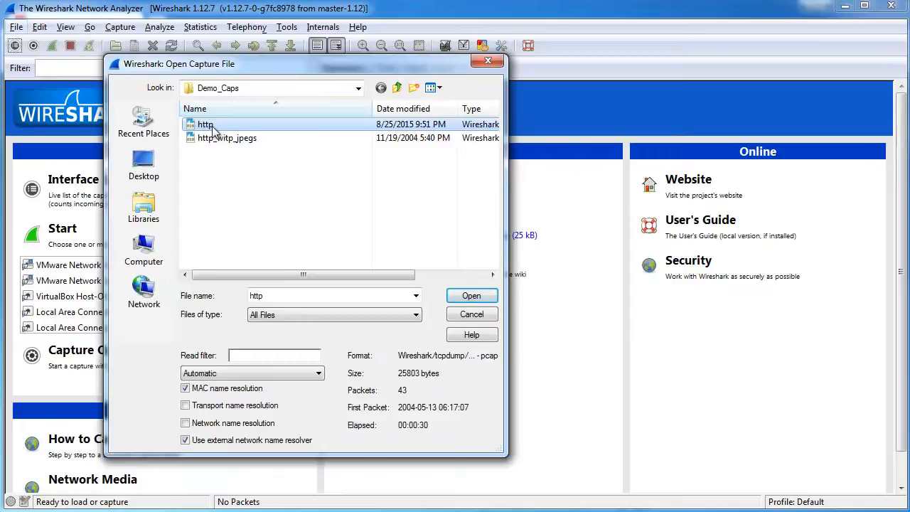
{"action": "left_click", "coordinate": [488, 62]}
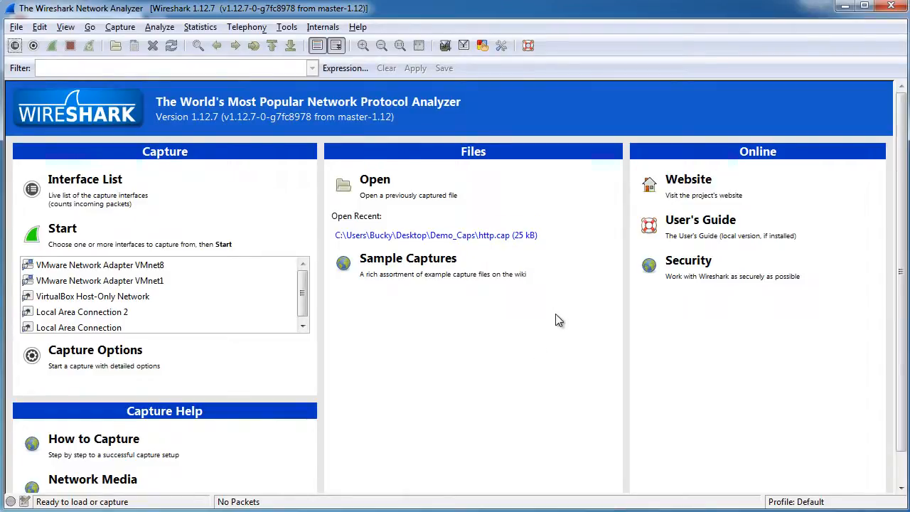
Step: Look through the available capture interfaces, including the VMware adapters, the VirtualBox Host-Only Network and Local Area Connection
{"action": "left_click_drag", "start_coordinate": [303, 292], "coordinate": [299, 314]}
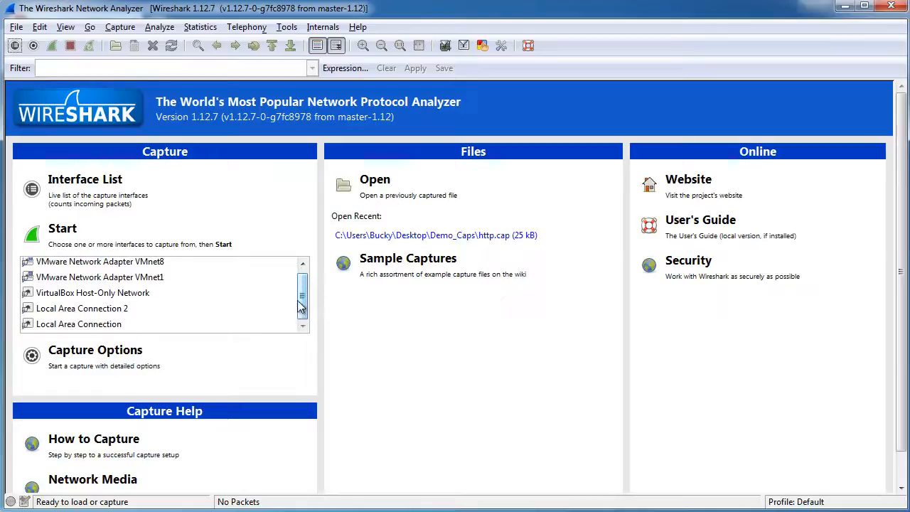
{"action": "left_click", "coordinate": [91, 325]}
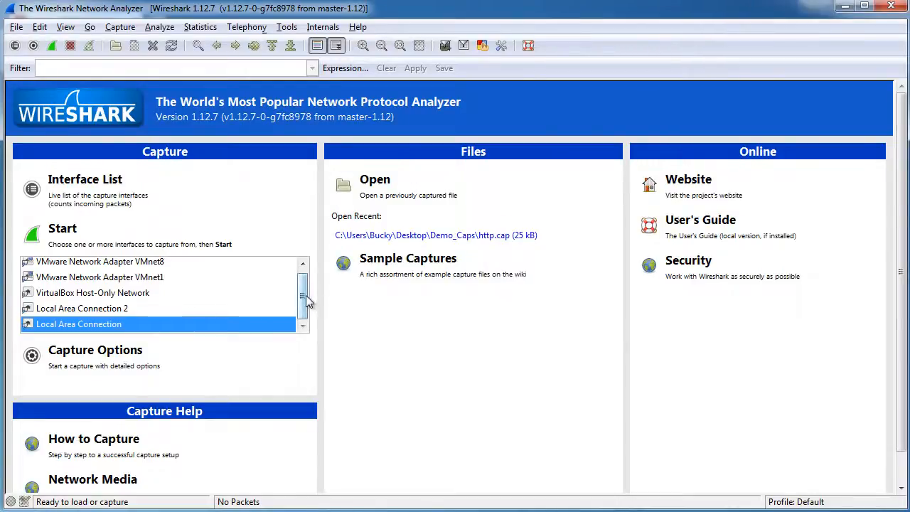
{"action": "scroll", "coordinate": [306, 295], "scroll_direction": "up", "scroll_amount": 1}
{"action": "left_click", "coordinate": [171, 265]}
{"action": "left_click", "coordinate": [135, 284]}
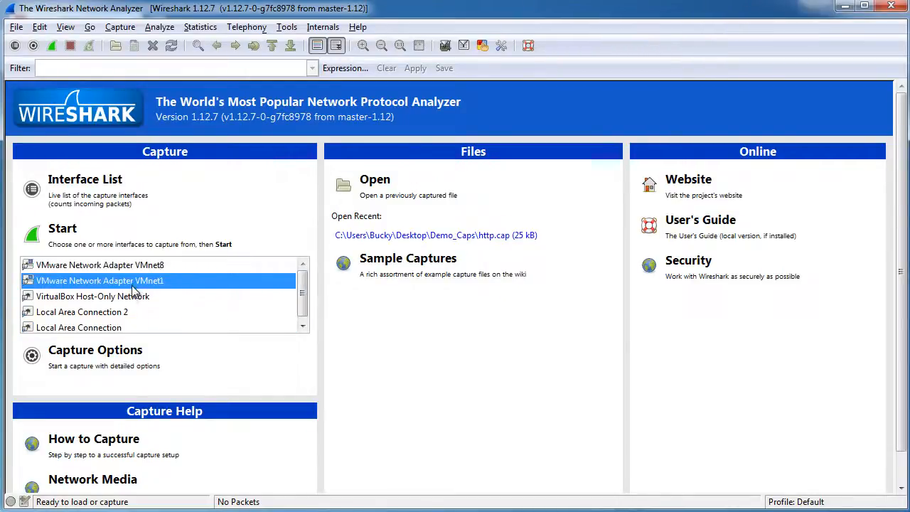
{"action": "left_click", "coordinate": [118, 300]}
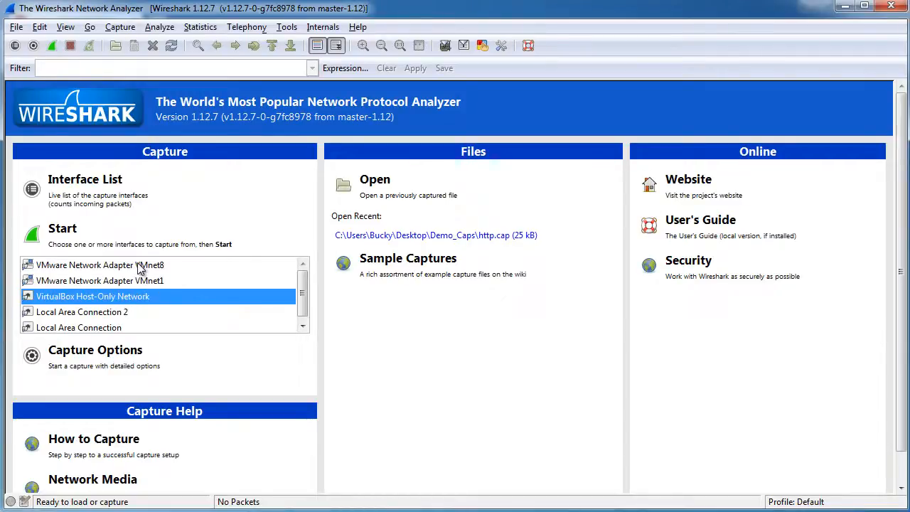
{"action": "left_click", "coordinate": [140, 268]}
{"action": "left_click", "coordinate": [136, 283]}
{"action": "left_click", "coordinate": [118, 299]}
Step: Start a live packet capture on the Local Area Connection interface
{"action": "left_click_drag", "start_coordinate": [302, 292], "coordinate": [302, 316]}
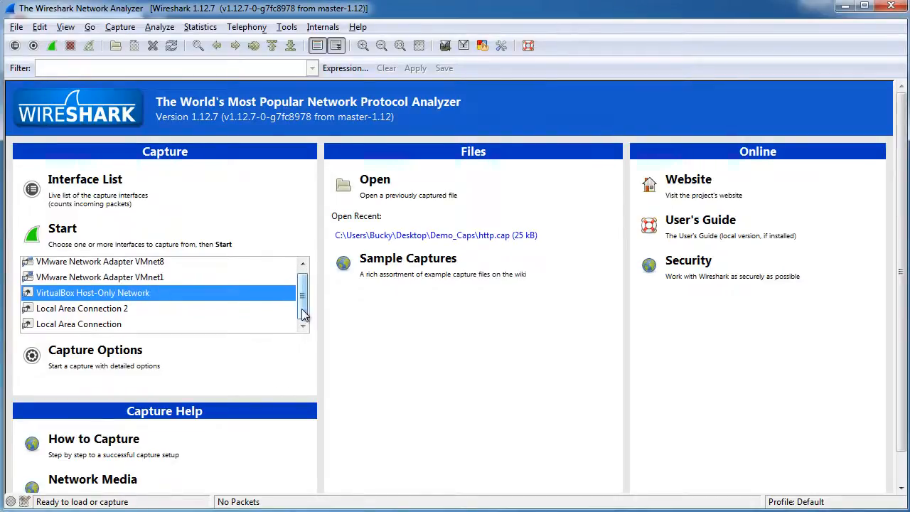
{"action": "left_click", "coordinate": [76, 326]}
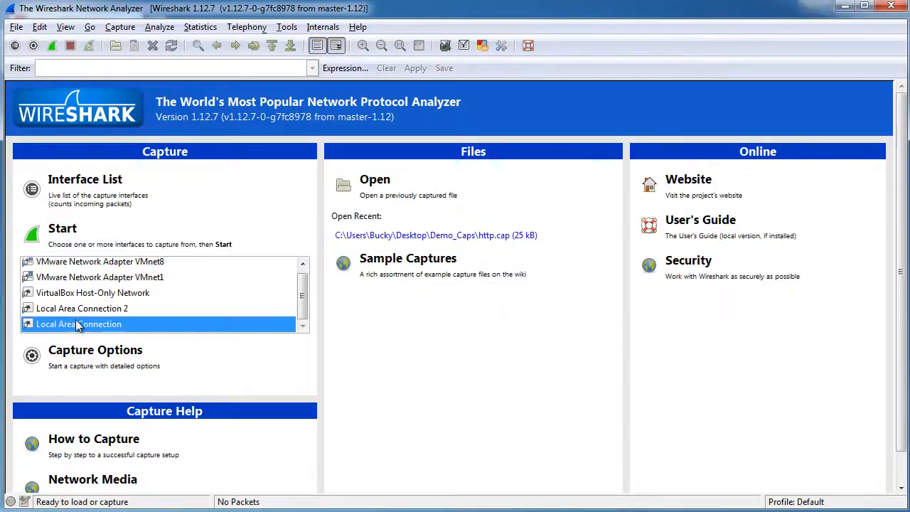
{"action": "left_click", "coordinate": [96, 229]}
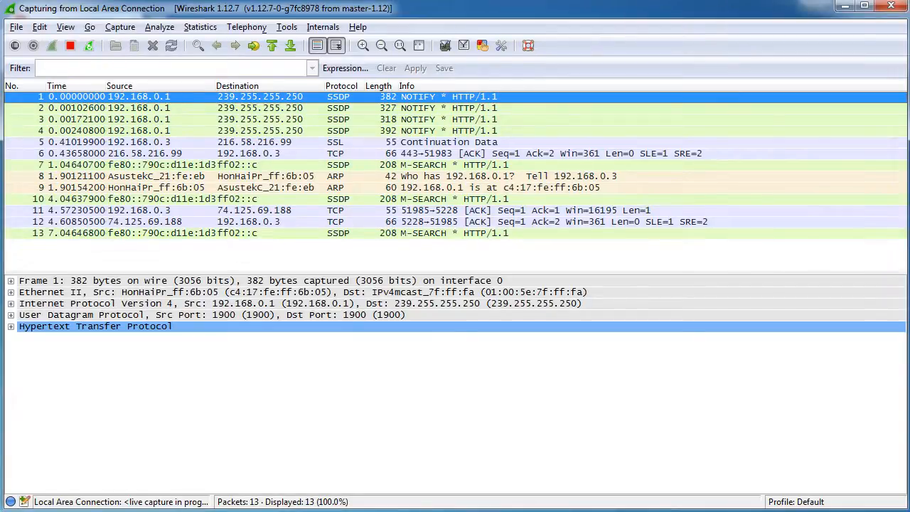
Step: Switch to the browser with the thenewboston login page, checking the running capture in Wireshark in between
{"action": "left_click", "coordinate": [340, 511]}
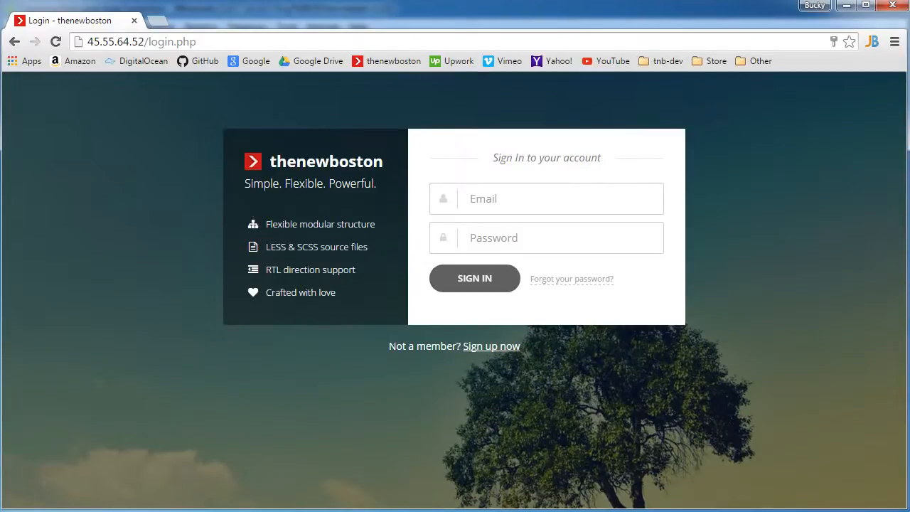
{"action": "key", "text": "alt+Tab"}
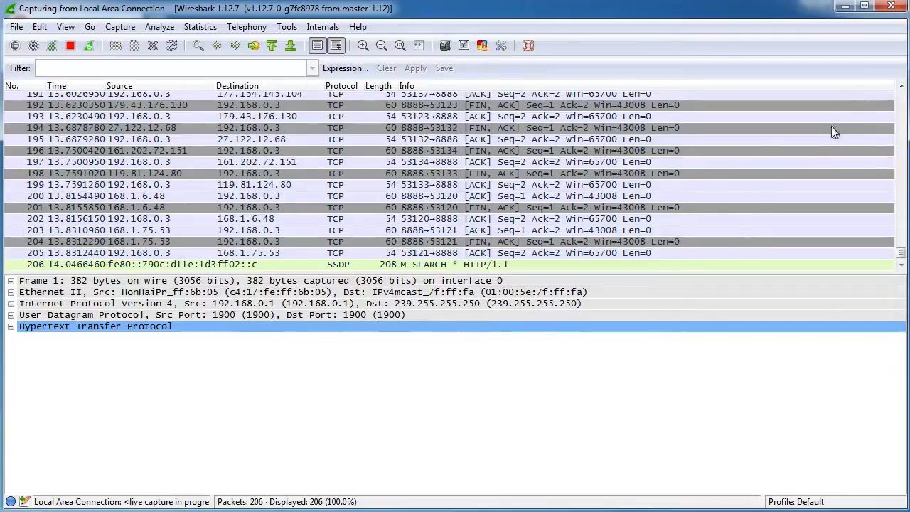
{"action": "left_click", "coordinate": [844, 7]}
{"action": "left_click", "coordinate": [845, 8]}
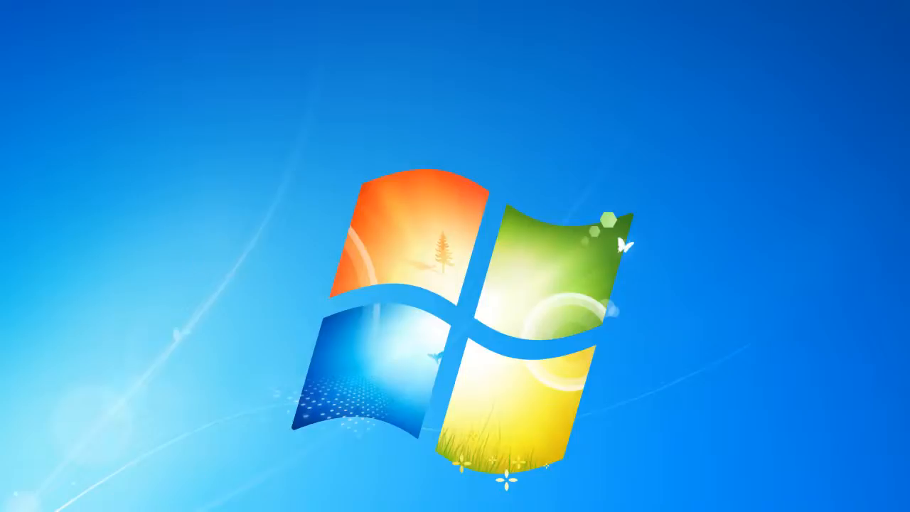
{"action": "key", "text": "alt+Tab"}
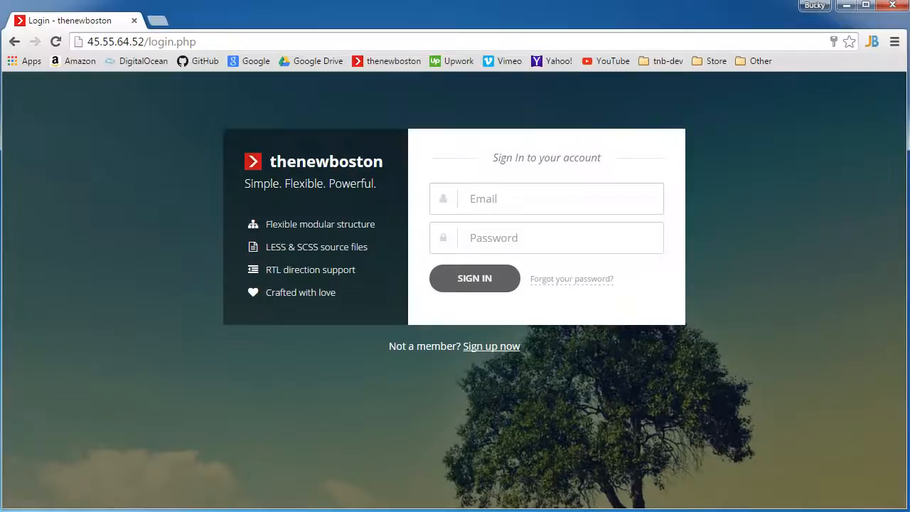
{"action": "key", "text": "alt+Tab"}
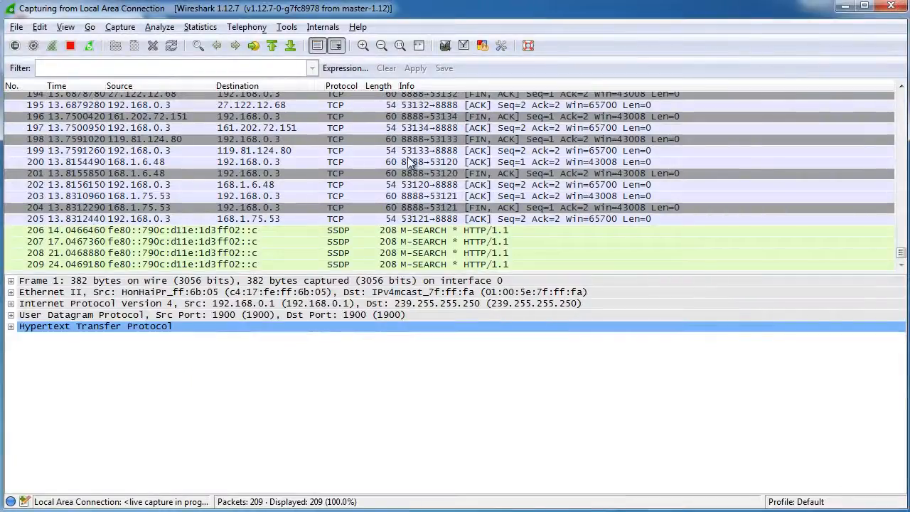
{"action": "key", "text": "alt+Tab"}
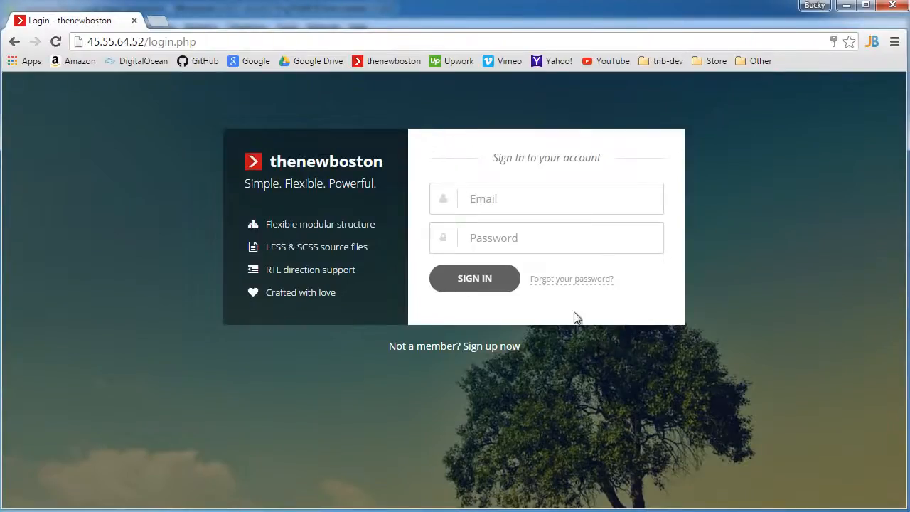
Step: Open the thenewboston account registration page to generate web traffic and return to Wireshark
{"action": "left_click", "coordinate": [504, 347]}
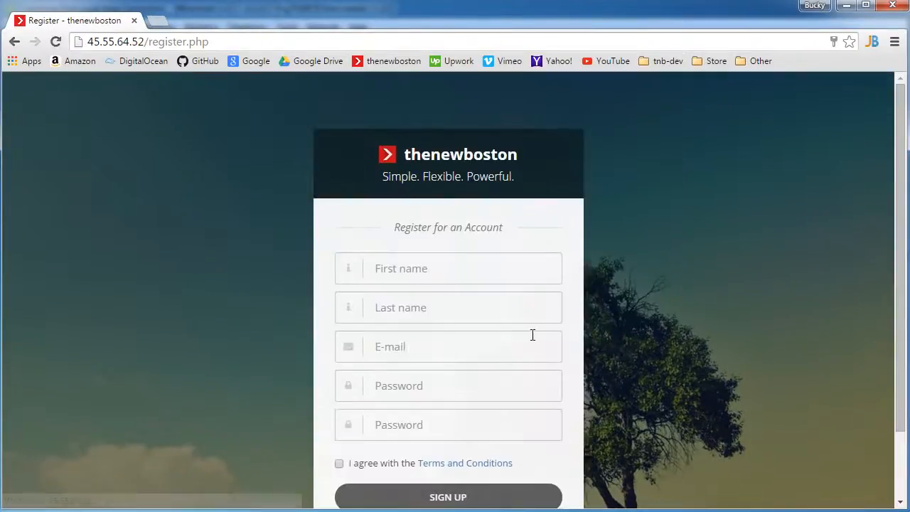
{"action": "left_click_drag", "start_coordinate": [900, 172], "coordinate": [901, 221]}
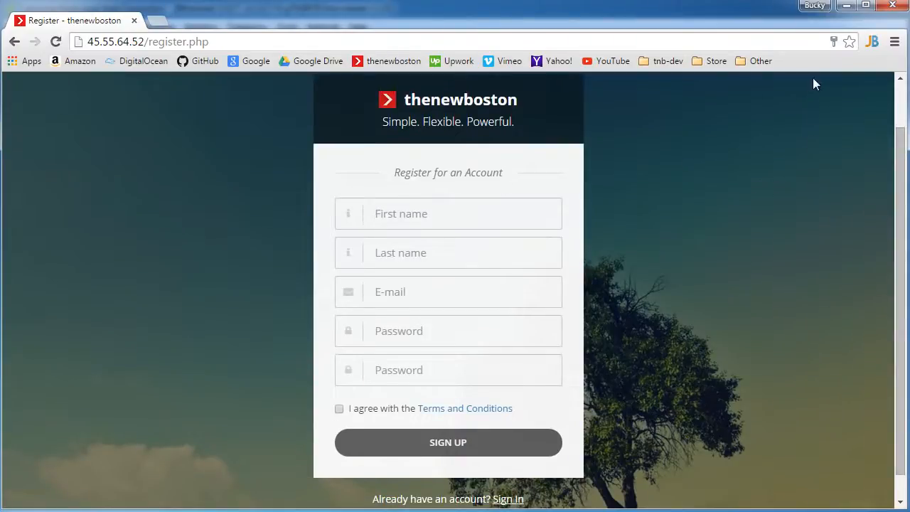
{"action": "left_click", "coordinate": [846, 5]}
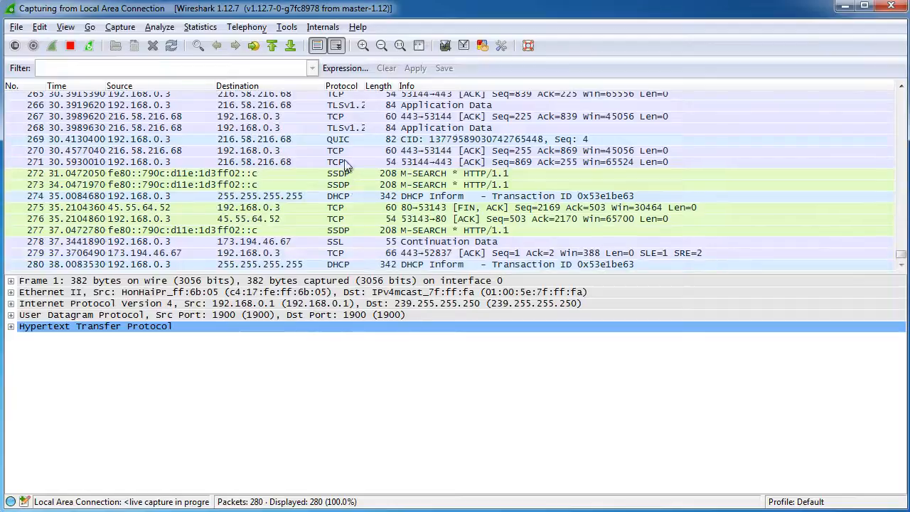
Step: Stop the live capture and show the Packet Bytes pane
{"action": "left_click", "coordinate": [71, 45]}
{"action": "left_click", "coordinate": [65, 27]}
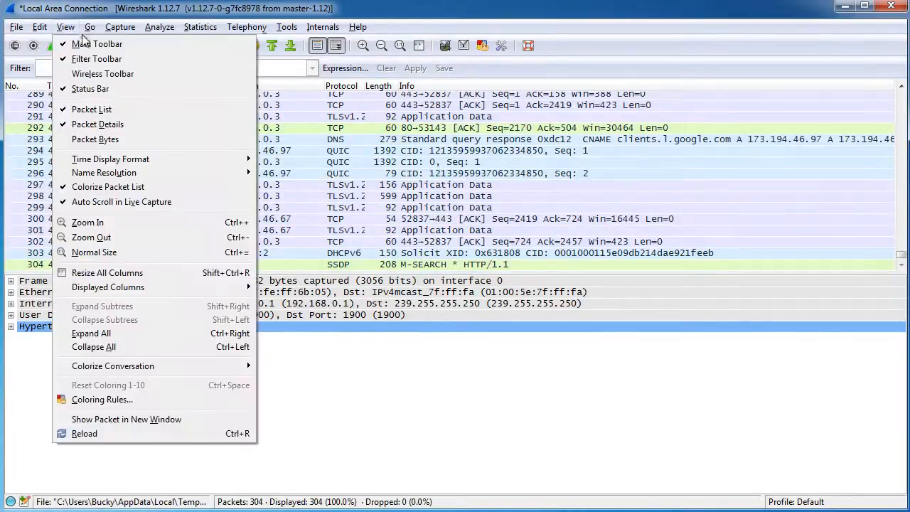
{"action": "left_click", "coordinate": [82, 139]}
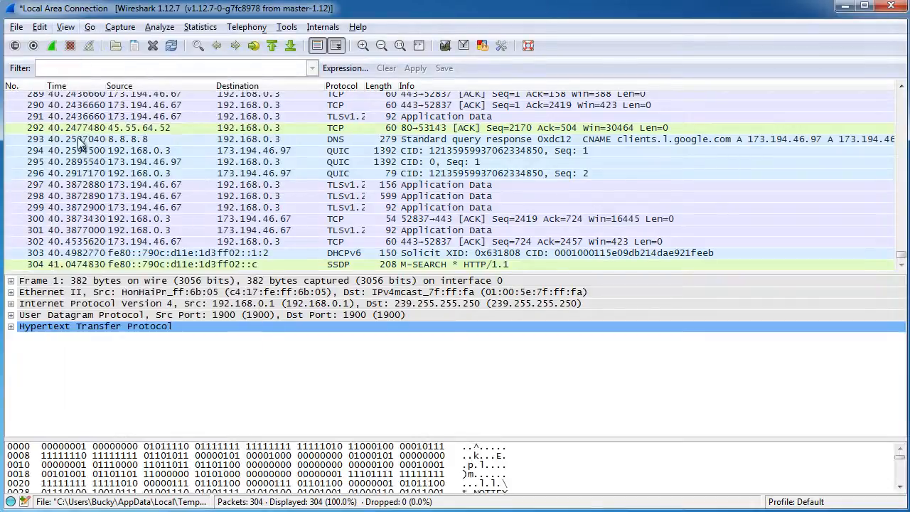
Step: Enlarge the Packet Bytes pane by resizing the panes and display the bytes in hex view
{"action": "left_click_drag", "start_coordinate": [442, 271], "coordinate": [442, 226]}
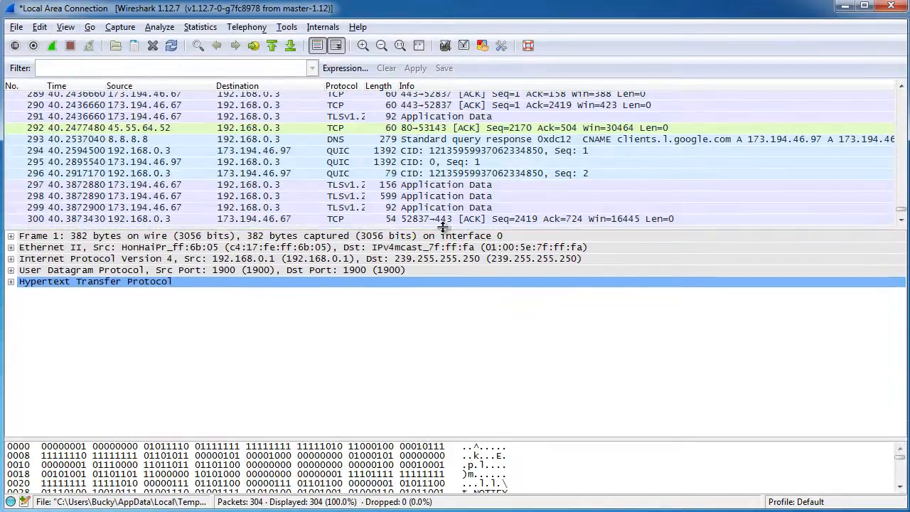
{"action": "left_click_drag", "start_coordinate": [454, 439], "coordinate": [441, 348]}
{"action": "right_click", "coordinate": [398, 413]}
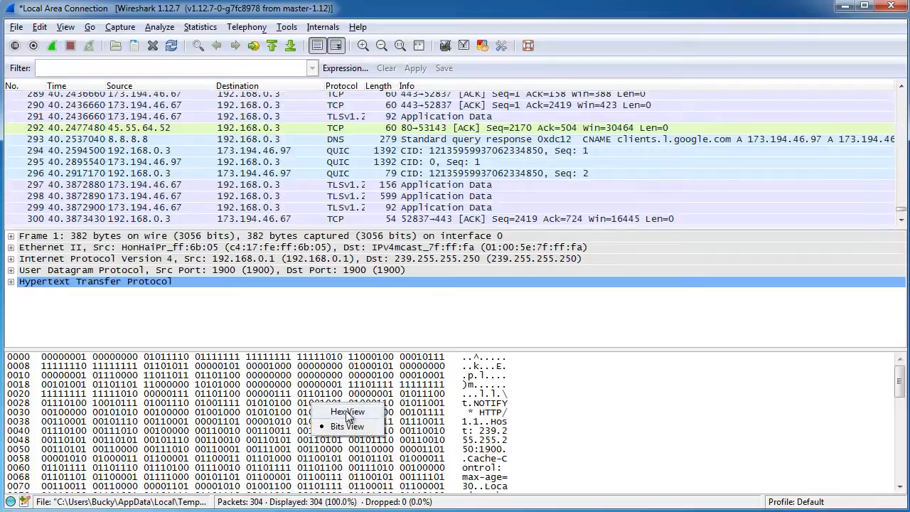
{"action": "left_click", "coordinate": [347, 412]}
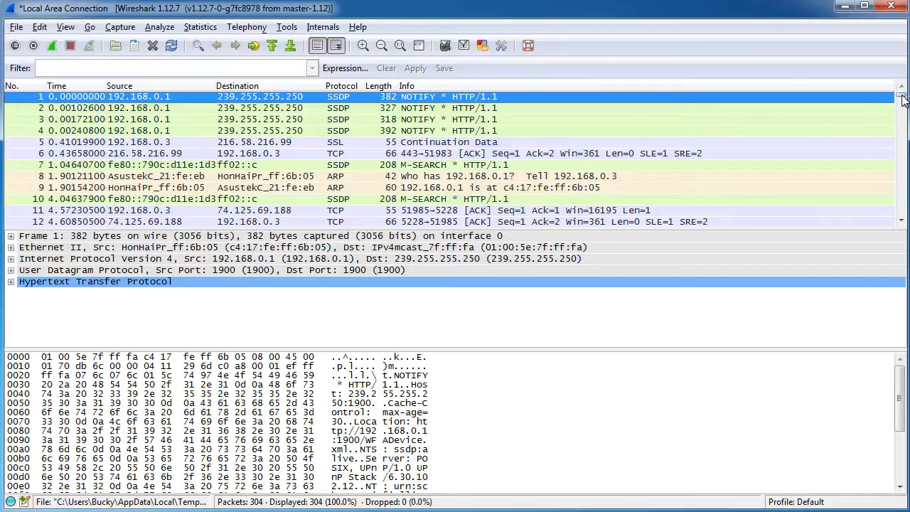
Step: Look over the whole list of captured packets and inspect the details and bytes of several SSDP packets near its start
{"action": "left_click_drag", "start_coordinate": [902, 100], "coordinate": [900, 217]}
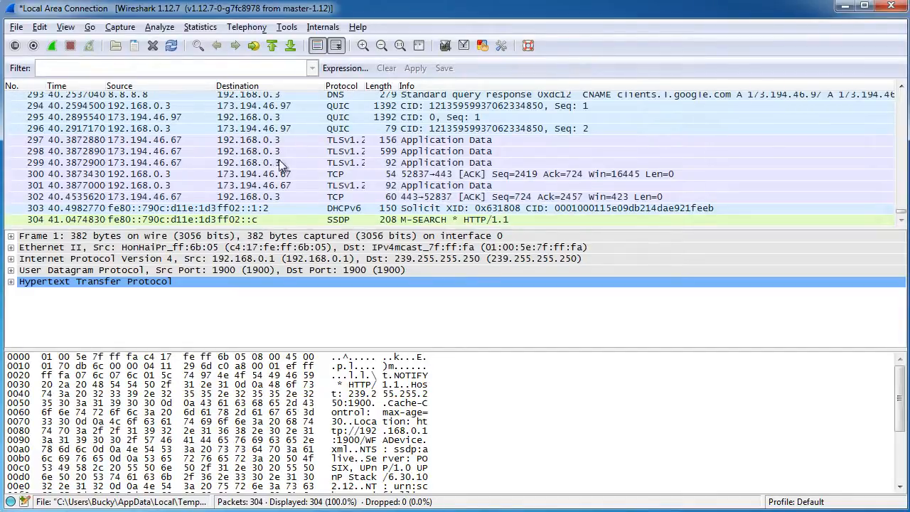
{"action": "left_click_drag", "start_coordinate": [901, 216], "coordinate": [900, 96]}
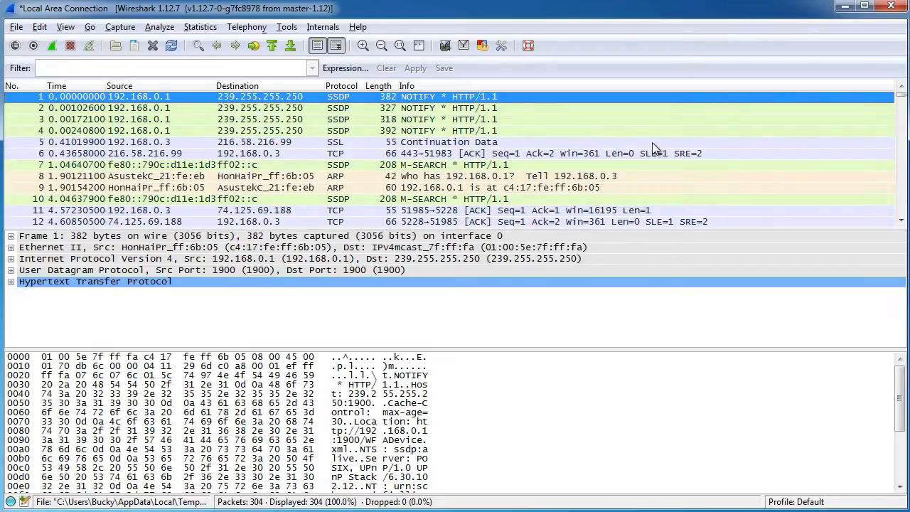
{"action": "left_click", "coordinate": [263, 109]}
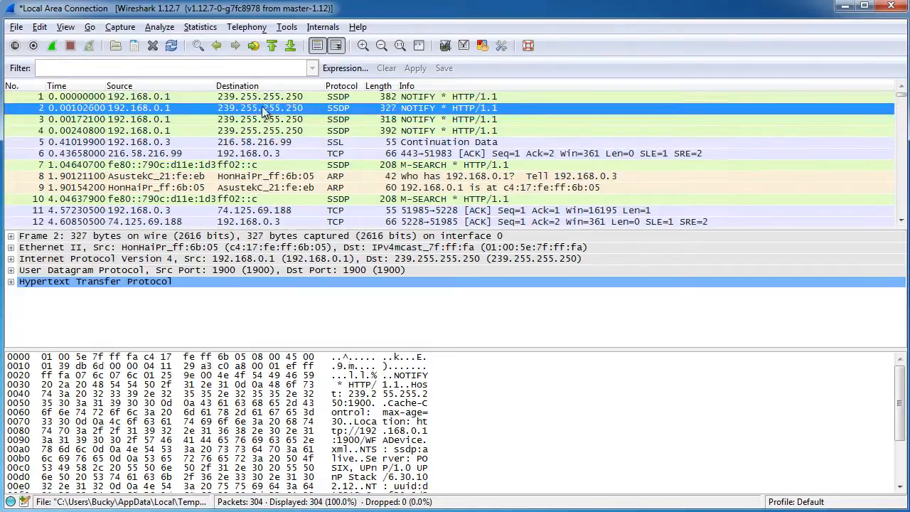
{"action": "left_click", "coordinate": [265, 120]}
{"action": "left_click", "coordinate": [281, 100]}
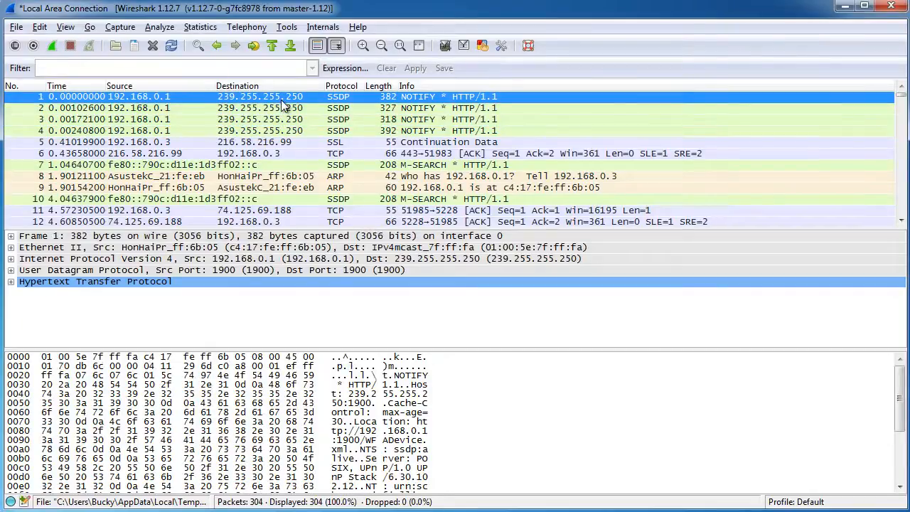
{"action": "key", "text": "Down"}
{"action": "key", "text": "Down"}
{"action": "key", "text": "Down"}
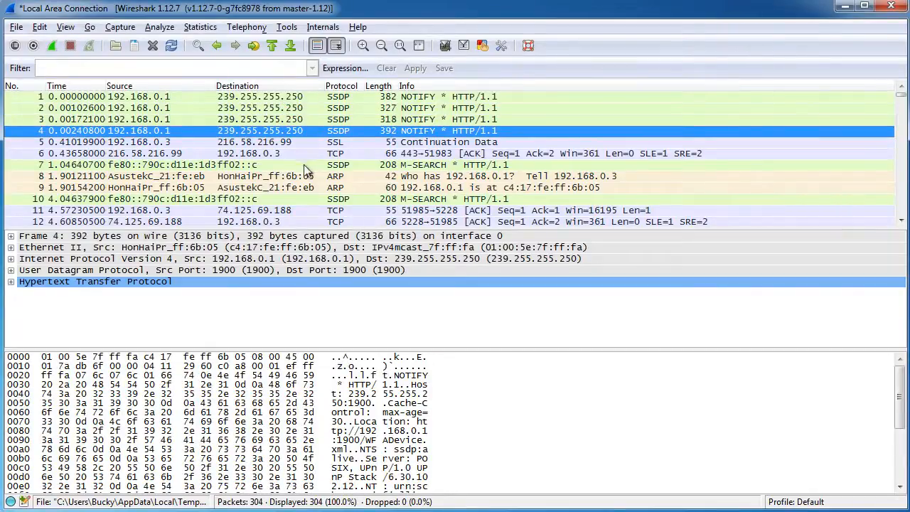
{"action": "left_click", "coordinate": [304, 166]}
{"action": "left_click", "coordinate": [298, 198]}
{"action": "left_click", "coordinate": [315, 95]}
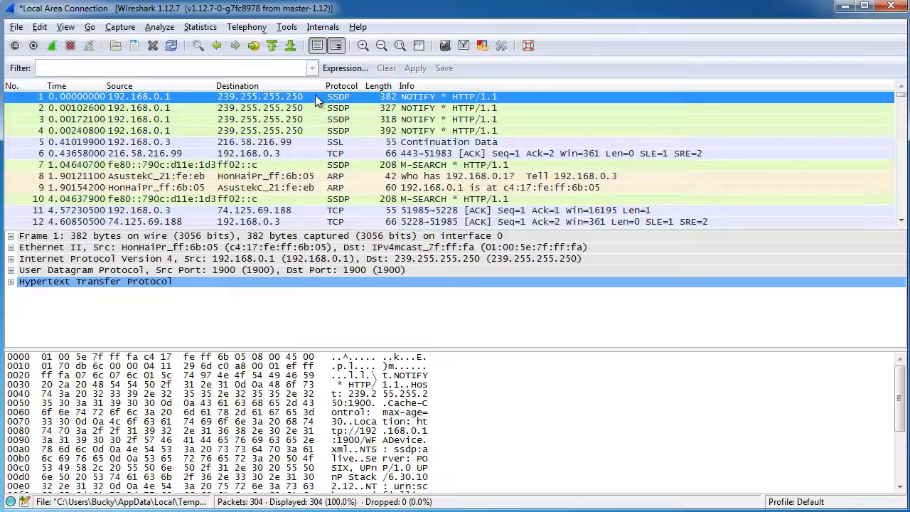
Step: Step through the first 19 or so captured packets and back to packet 1, comparing their protocol details and raw bytes
{"action": "key", "text": "Down"}
{"action": "key", "text": "Down"}
{"action": "key", "text": "Down"}
{"action": "key", "text": "Down"}
{"action": "key", "text": "Down"}
{"action": "key", "text": "Up"}
{"action": "key", "text": "Up"}
{"action": "key", "text": "Up"}
{"action": "key", "text": "Up"}
{"action": "key", "text": "Up"}
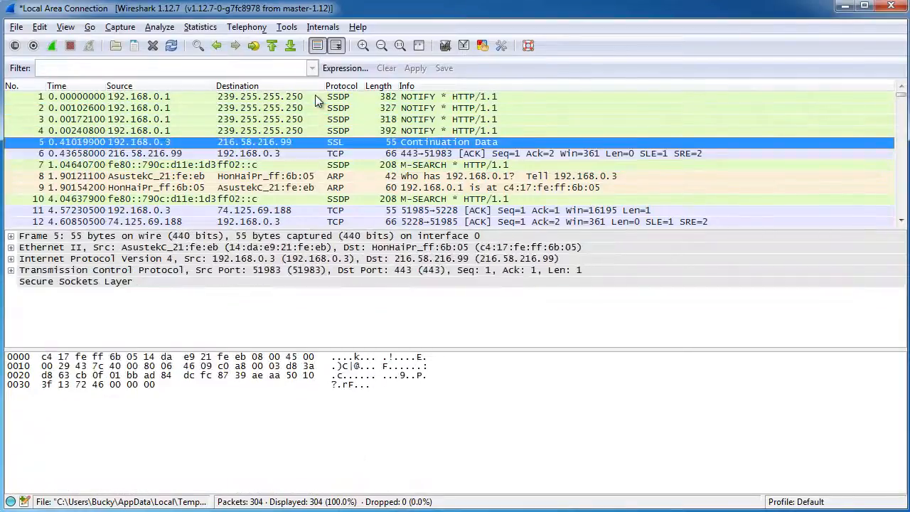
{"action": "key", "text": "Down"}
{"action": "key", "text": "Down"}
{"action": "key", "text": "Down"}
{"action": "key", "text": "Down"}
{"action": "key", "text": "Down"}
{"action": "key", "text": "Down"}
{"action": "key", "text": "Down"}
{"action": "key", "text": "Down"}
{"action": "key", "text": "Down"}
{"action": "key", "text": "Down"}
{"action": "key", "text": "Down"}
{"action": "key", "text": "Down"}
{"action": "key", "text": "Down"}
{"action": "key", "text": "Down"}
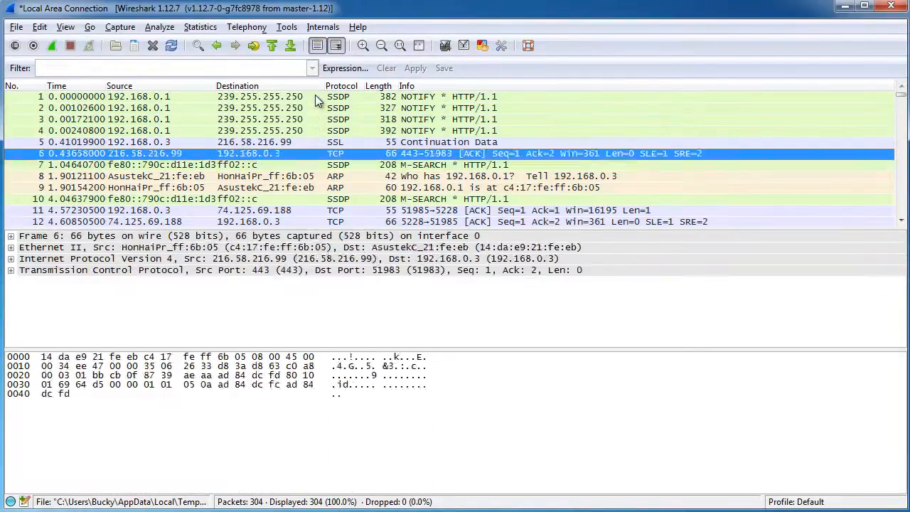
{"action": "key", "text": "Down"}
{"action": "key", "text": "Down"}
{"action": "key", "text": "Down"}
{"action": "key", "text": "Down"}
{"action": "key", "text": "Down"}
{"action": "key", "text": "Down"}
{"action": "key", "text": "Down"}
{"action": "key", "text": "Down"}
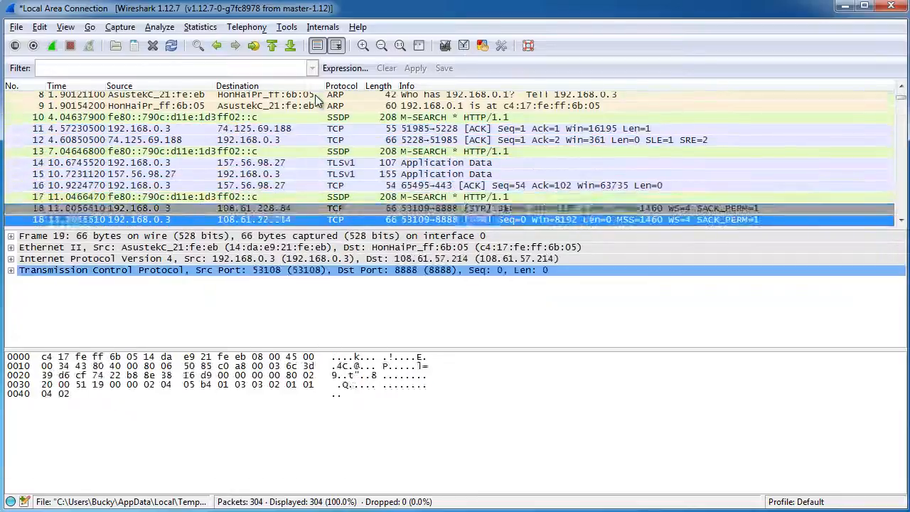
{"action": "key", "text": "Up"}
{"action": "key", "text": "Up"}
{"action": "key", "text": "Up"}
{"action": "key", "text": "Up"}
{"action": "key", "text": "Up"}
{"action": "key", "text": "Up"}
{"action": "key", "text": "Up"}
{"action": "key", "text": "Up"}
{"action": "key", "text": "Up"}
{"action": "key", "text": "Up"}
{"action": "key", "text": "Up"}
{"action": "key", "text": "Up"}
{"action": "key", "text": "Up"}
{"action": "key", "text": "Up"}
{"action": "key", "text": "Up"}
{"action": "key", "text": "Up"}
{"action": "key", "text": "Up"}
{"action": "key", "text": "Up"}
{"action": "key", "text": "Up"}
{"action": "key", "text": "Up"}
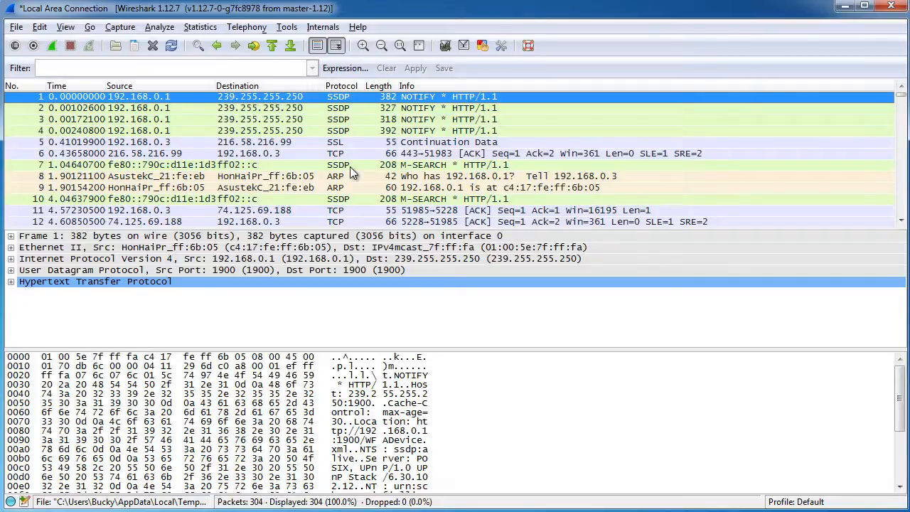
Step: Check packet 2 and return to packet 1, and enlarge the Packet Details pane by shrinking the Packet List and Packet Bytes panes
{"action": "left_click", "coordinate": [353, 108]}
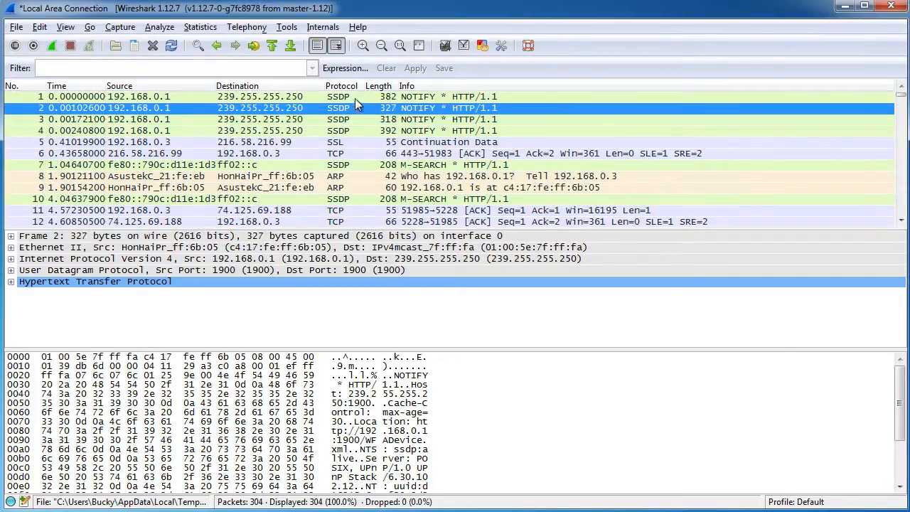
{"action": "left_click", "coordinate": [355, 98]}
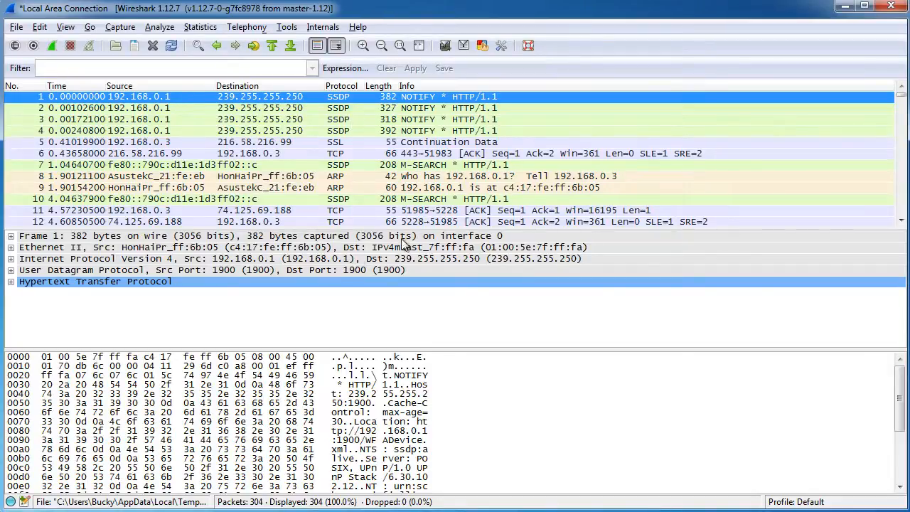
{"action": "left_click_drag", "start_coordinate": [427, 226], "coordinate": [430, 184]}
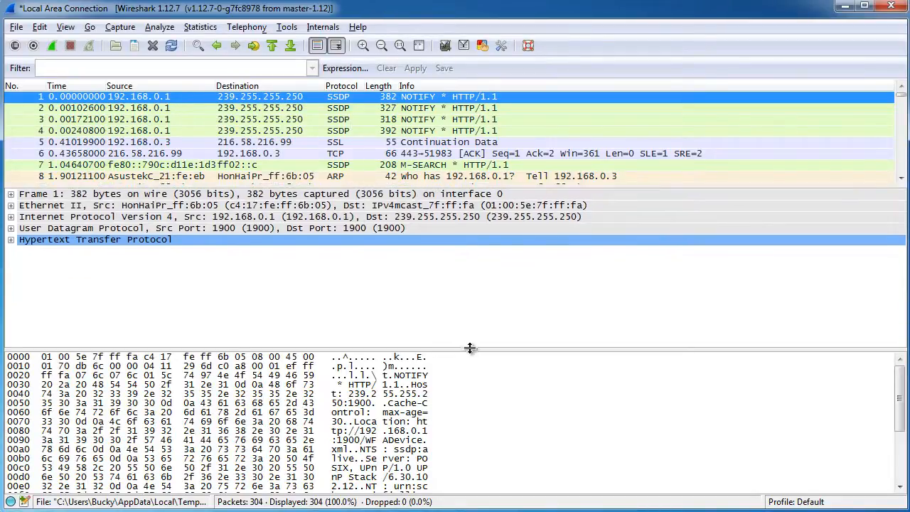
{"action": "mouse_move", "coordinate": [472, 349]}
{"action": "left_mouse_down"}
{"action": "mouse_move", "coordinate": [473, 337]}
{"action": "mouse_move", "coordinate": [473, 363]}
{"action": "left_mouse_up"}
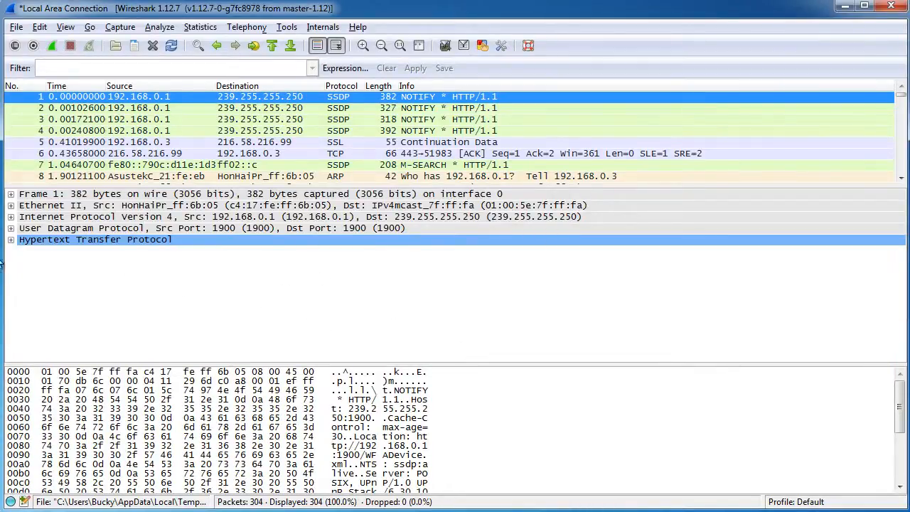
Step: Switch the packet bytes to Bits View, expanding and collapsing packet 1's Hypertext Transfer Protocol details
{"action": "left_click", "coordinate": [12, 243]}
{"action": "left_click", "coordinate": [12, 243]}
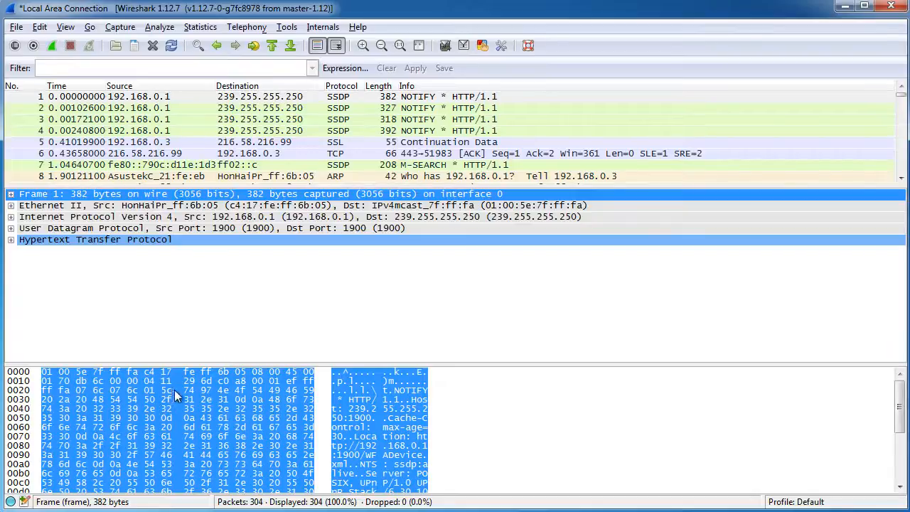
{"action": "right_click", "coordinate": [137, 401]}
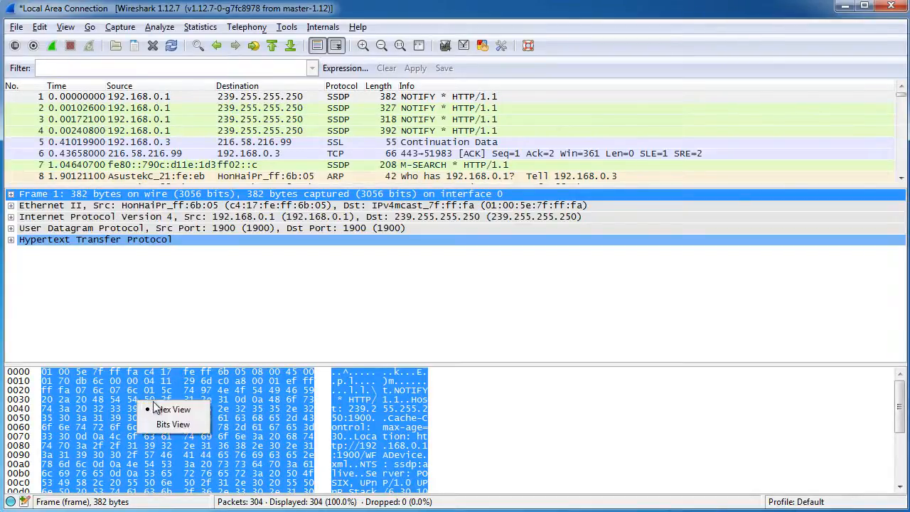
{"action": "left_click", "coordinate": [170, 425]}
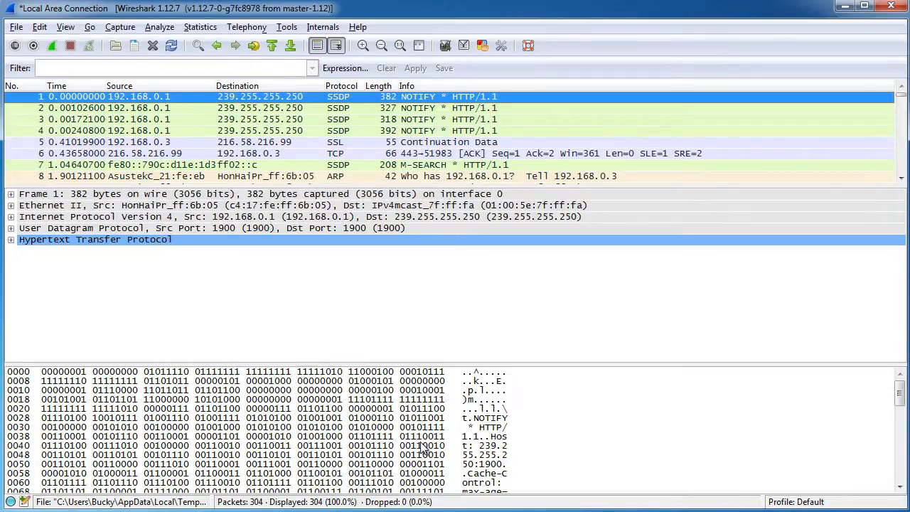
{"action": "left_click", "coordinate": [11, 240]}
{"action": "left_click", "coordinate": [11, 240]}
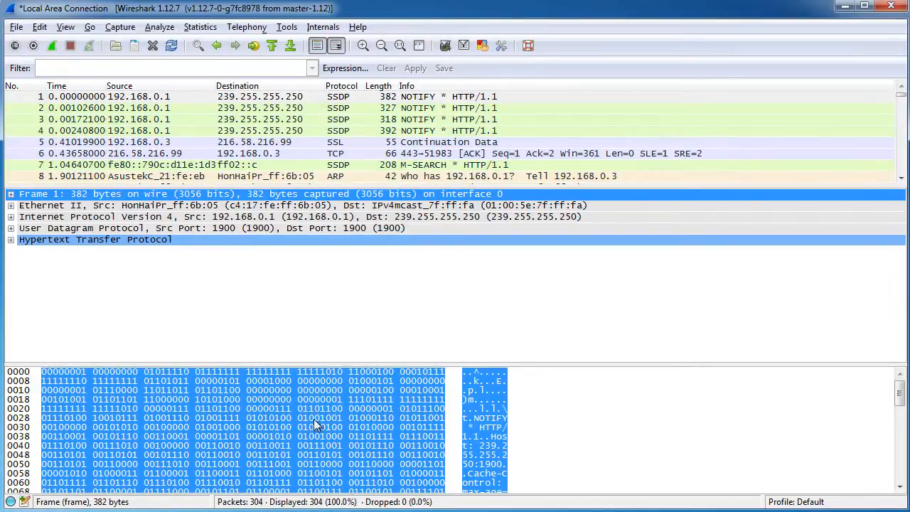
Step: Hide the Packet Bytes pane and show it again
{"action": "left_click", "coordinate": [66, 28]}
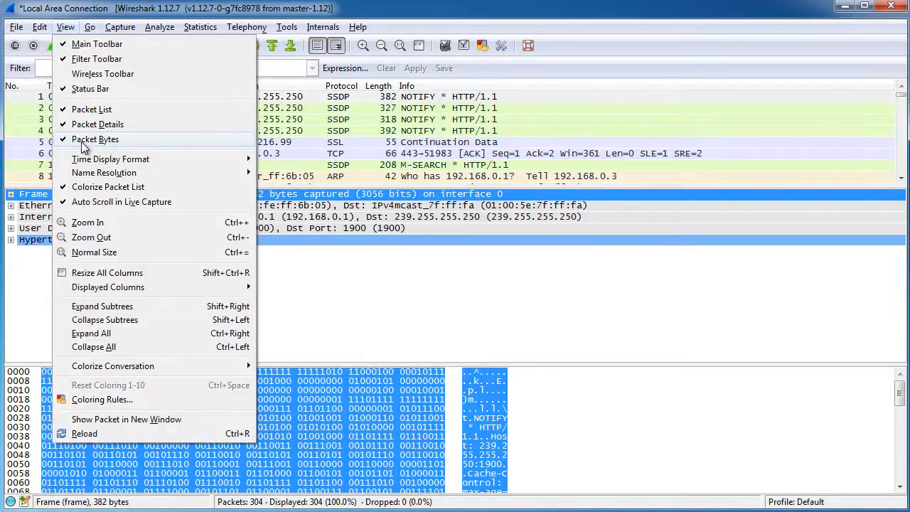
{"action": "left_click", "coordinate": [86, 142]}
{"action": "left_click", "coordinate": [66, 27]}
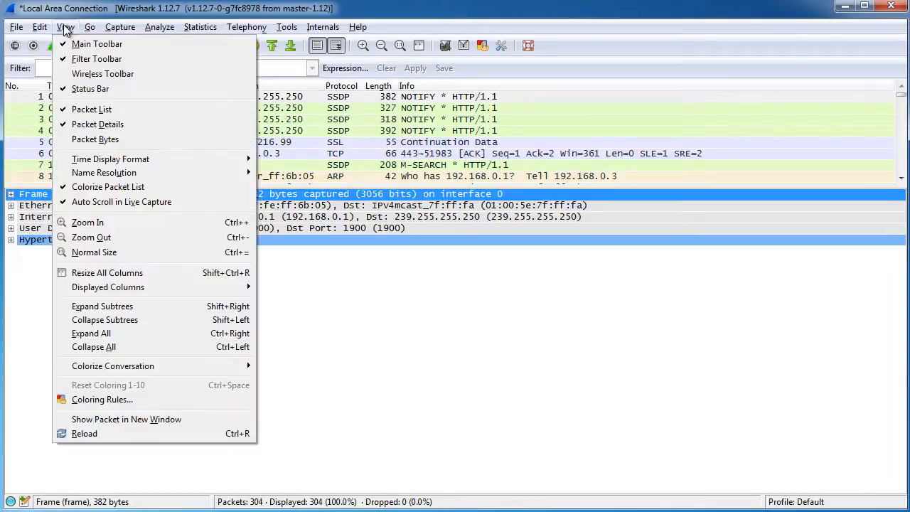
{"action": "mouse_move", "coordinate": [90, 26]}
{"action": "left_click", "coordinate": [95, 138]}
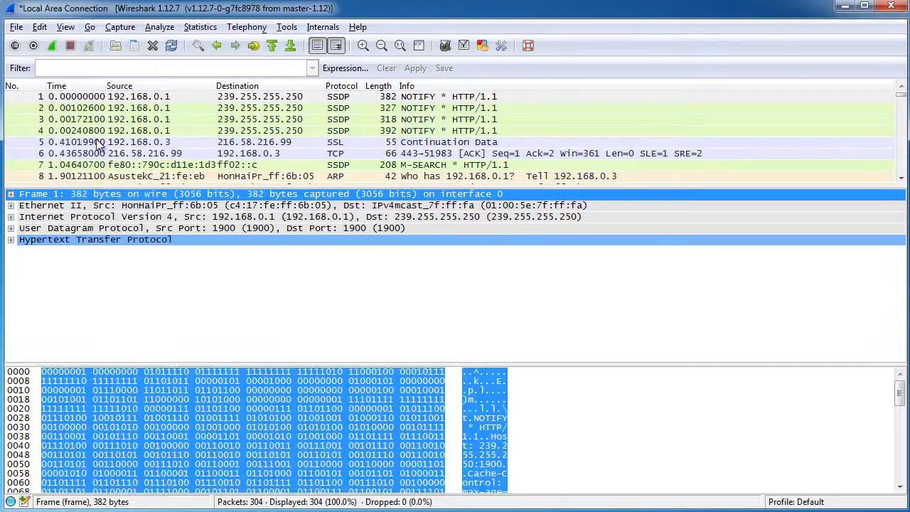
Step: Enlarge the Packet List pane to about twelve rows while the Packet Bytes pane is temporarily hidden
{"action": "left_click", "coordinate": [66, 26]}
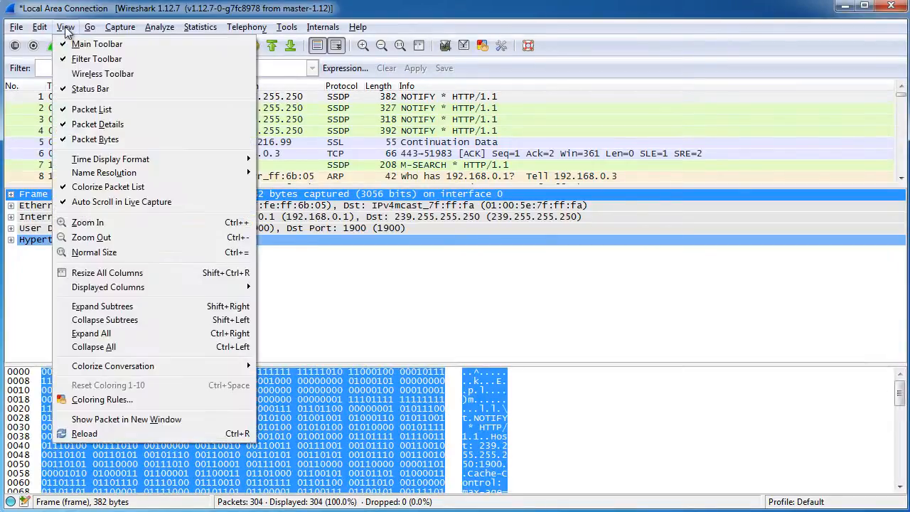
{"action": "left_click", "coordinate": [91, 139]}
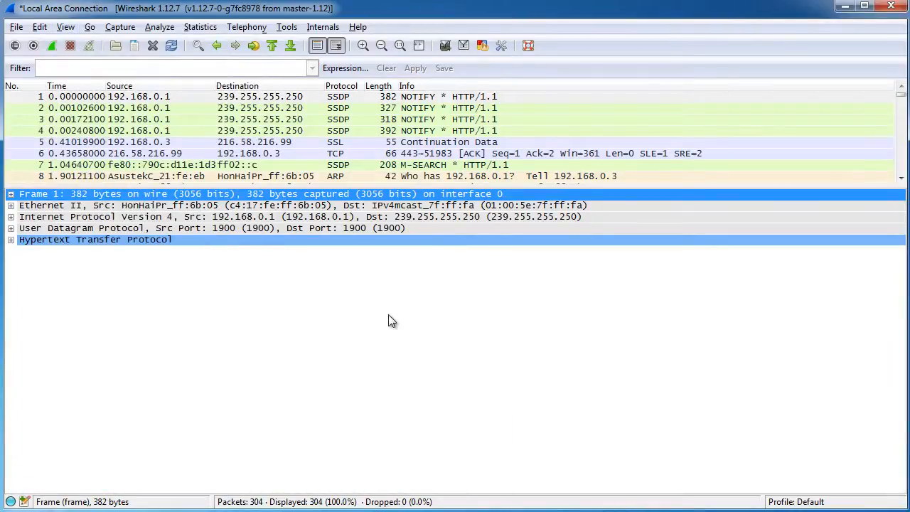
{"action": "left_click_drag", "start_coordinate": [466, 187], "coordinate": [462, 233]}
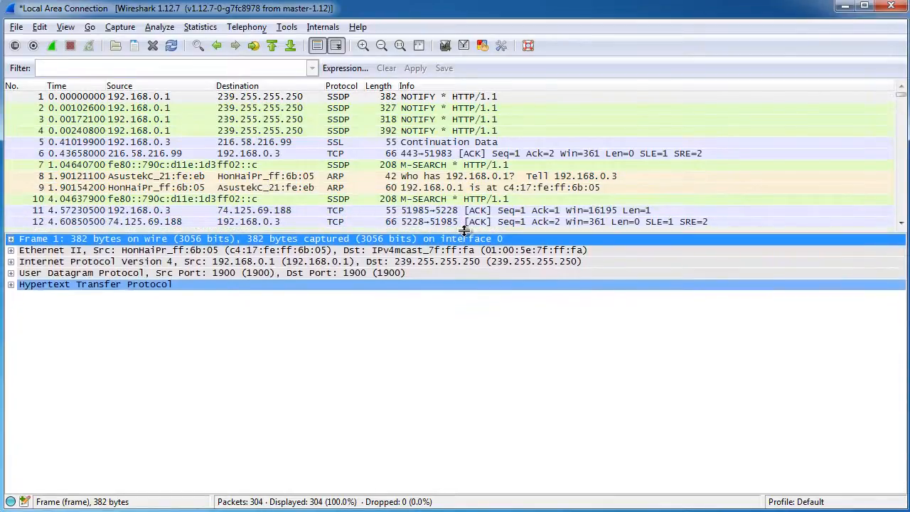
{"action": "left_click", "coordinate": [65, 27]}
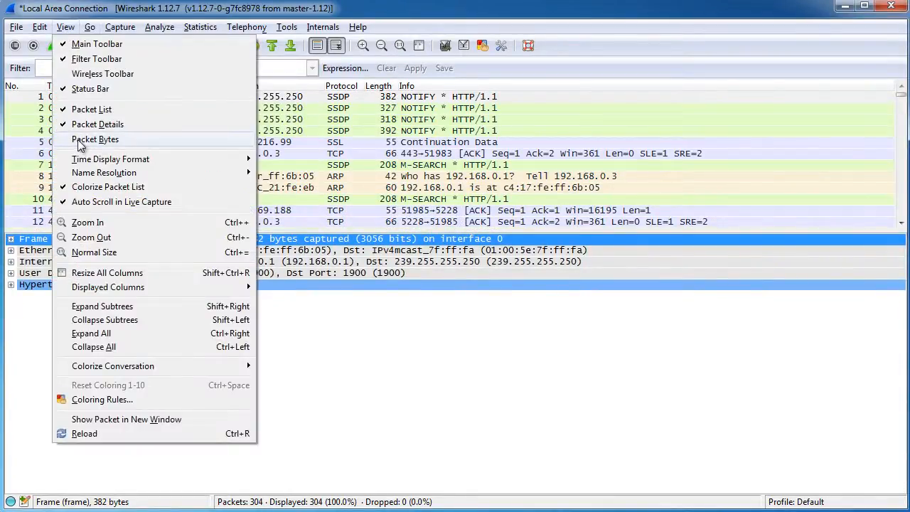
{"action": "left_click", "coordinate": [95, 139]}
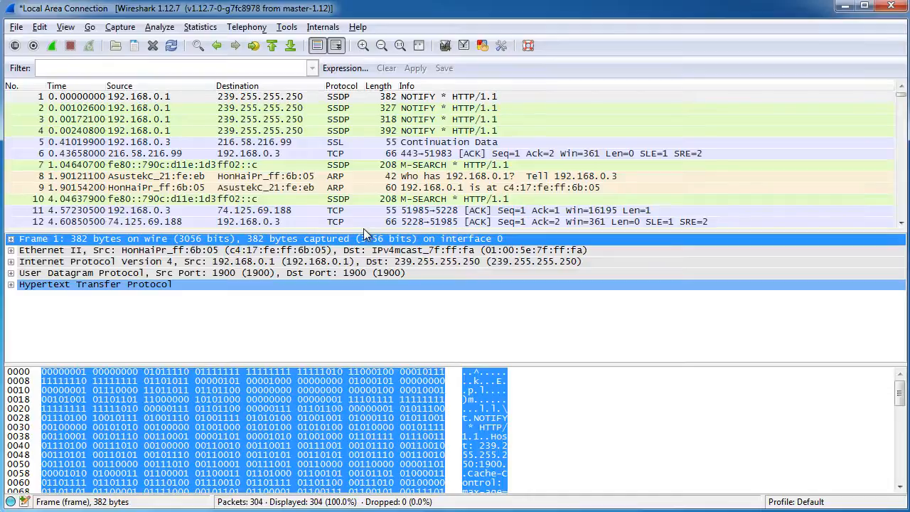
Step: Open the Preferences, fit the dialog on screen, and look over the User Interface and pane Layout settings
{"action": "left_click", "coordinate": [40, 27]}
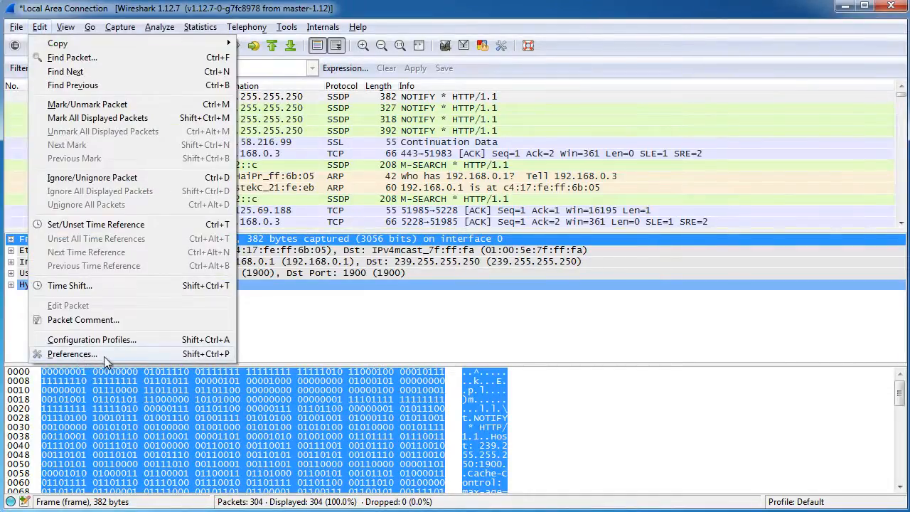
{"action": "left_click", "coordinate": [72, 353]}
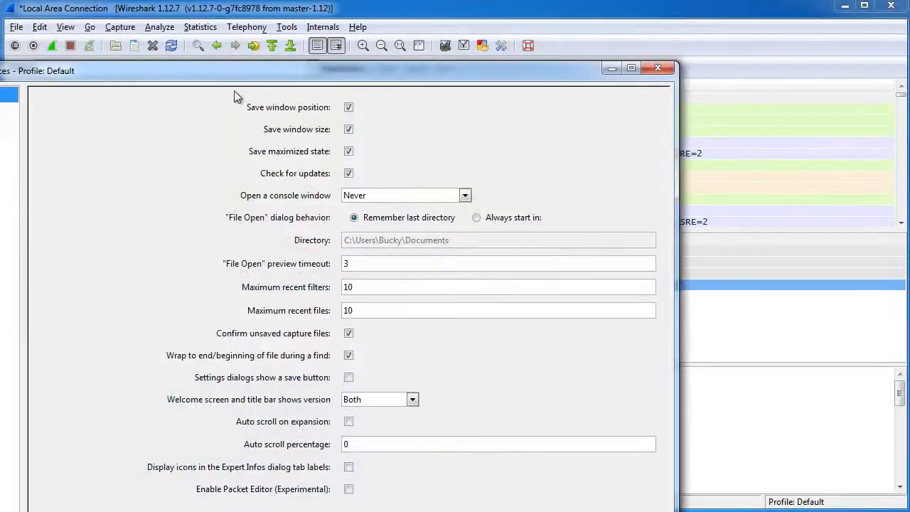
{"action": "left_click_drag", "start_coordinate": [236, 64], "coordinate": [412, 25]}
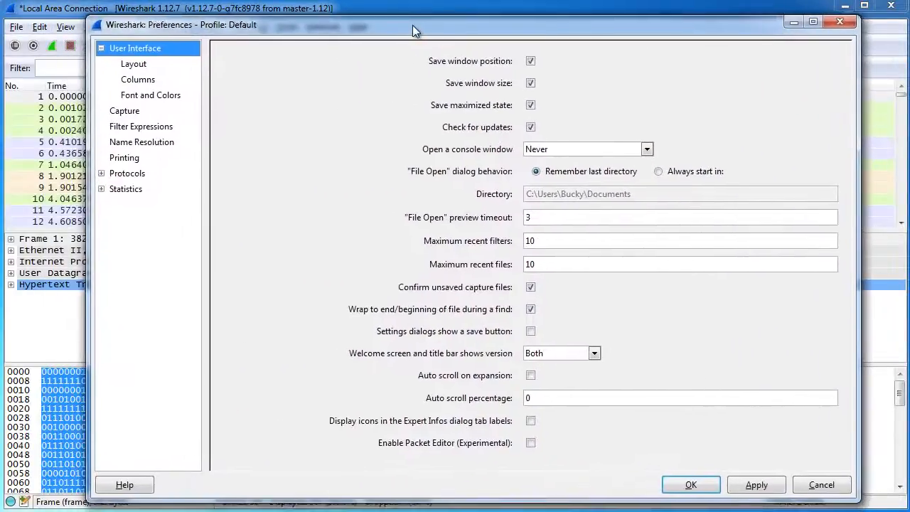
{"action": "left_click_drag", "start_coordinate": [857, 509], "coordinate": [853, 460]}
{"action": "left_click_drag", "start_coordinate": [583, 30], "coordinate": [573, 47]}
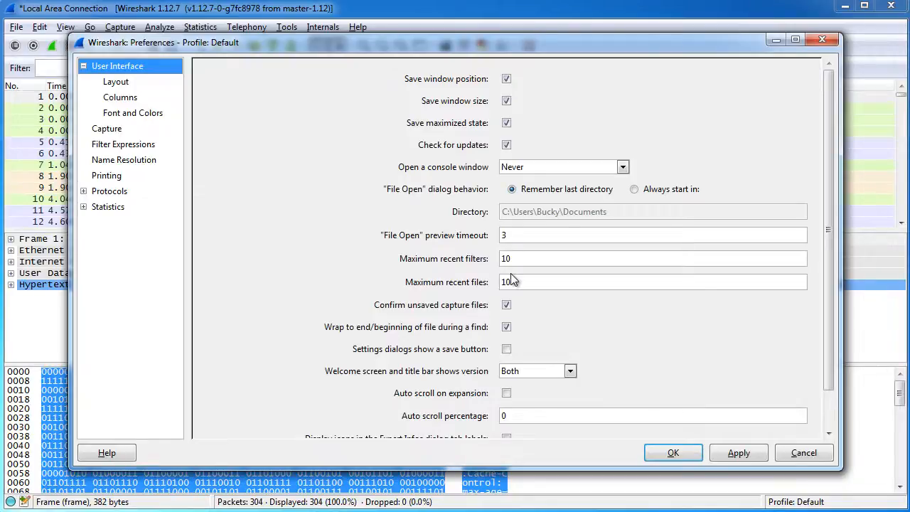
{"action": "left_click", "coordinate": [122, 83]}
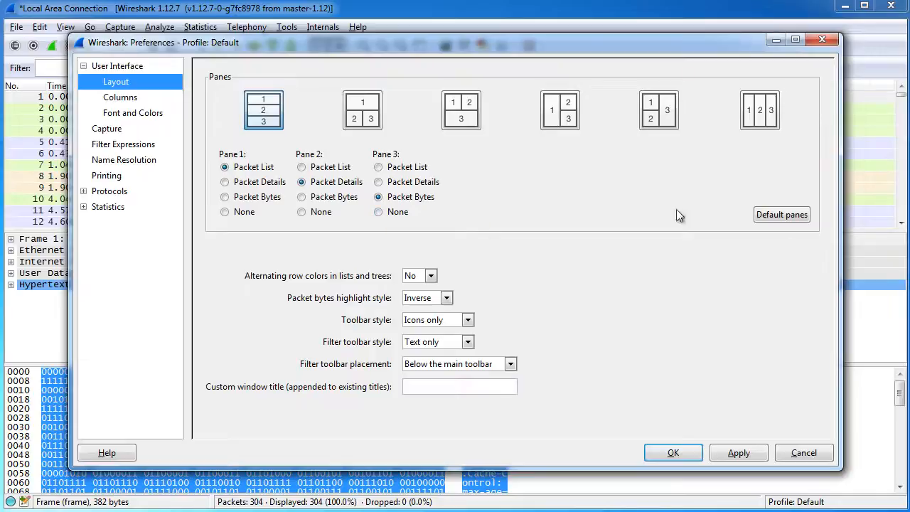
Step: Examine the Columns preferences, moving the dialog aside to compare its entries with the packet list's column headings
{"action": "left_click", "coordinate": [122, 99]}
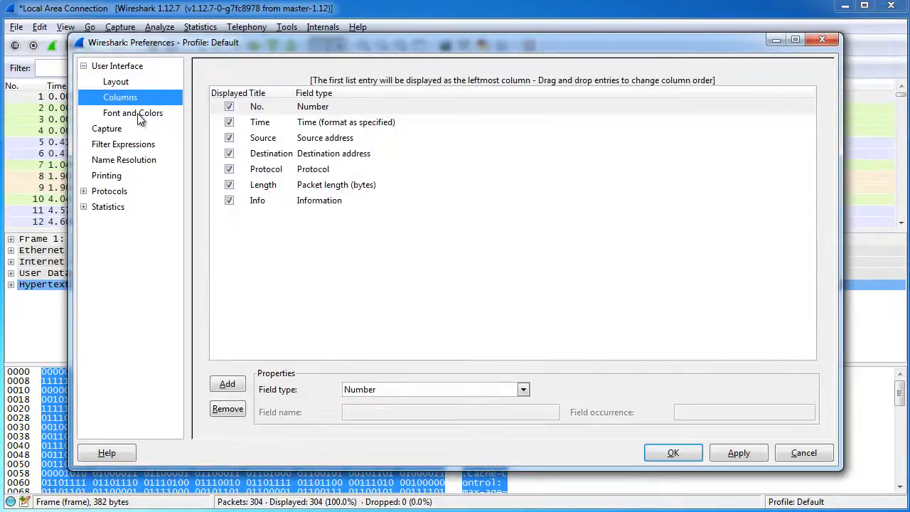
{"action": "left_click", "coordinate": [139, 114]}
{"action": "left_click", "coordinate": [135, 97]}
{"action": "left_click_drag", "start_coordinate": [357, 42], "coordinate": [321, 184]}
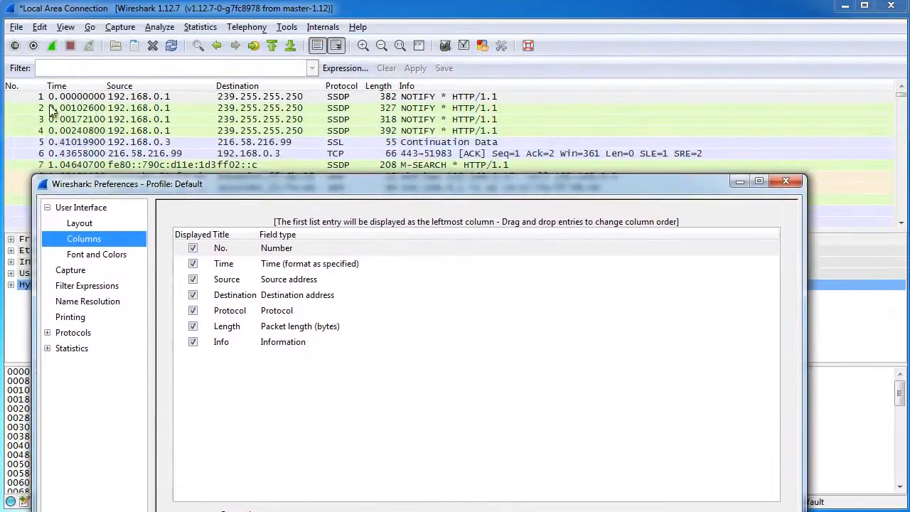
{"action": "left_click_drag", "start_coordinate": [238, 185], "coordinate": [234, 252]}
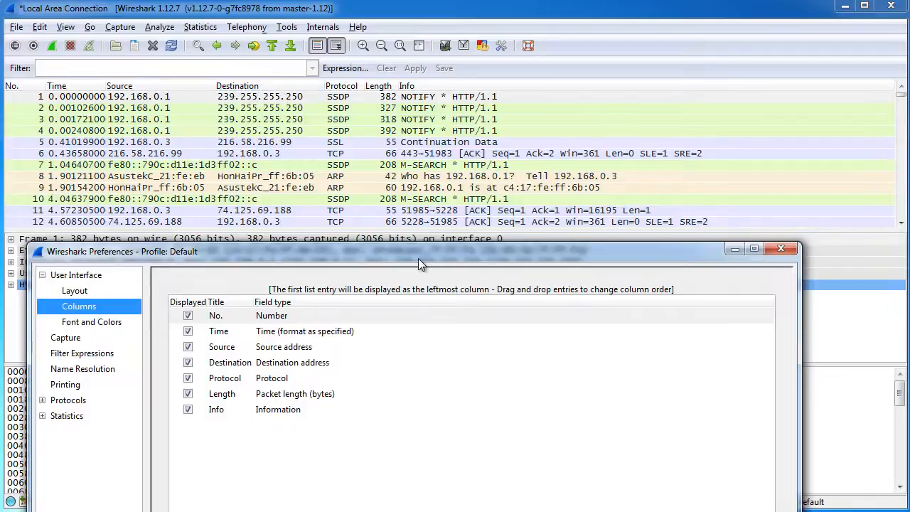
{"action": "left_click_drag", "start_coordinate": [418, 258], "coordinate": [449, 44]}
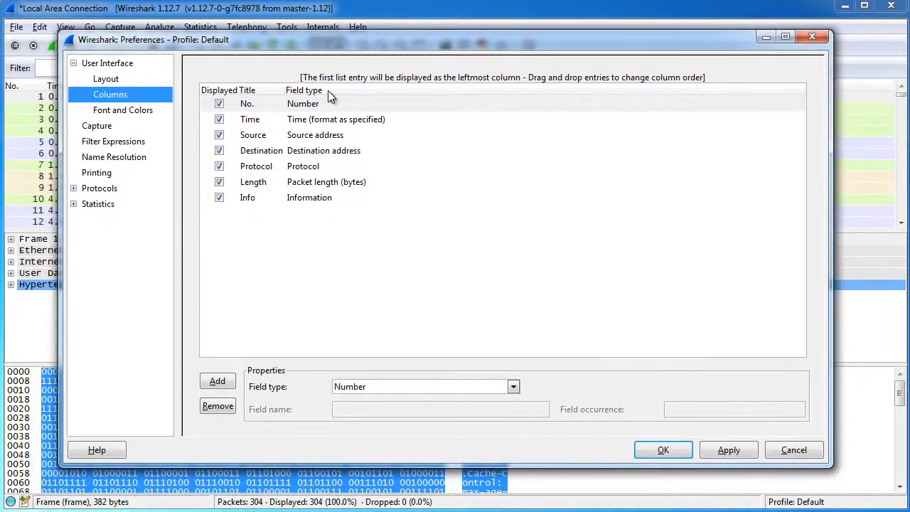
Step: Turn display of the Time column off and back on, and close the Preferences with the settings applied
{"action": "left_click", "coordinate": [219, 118]}
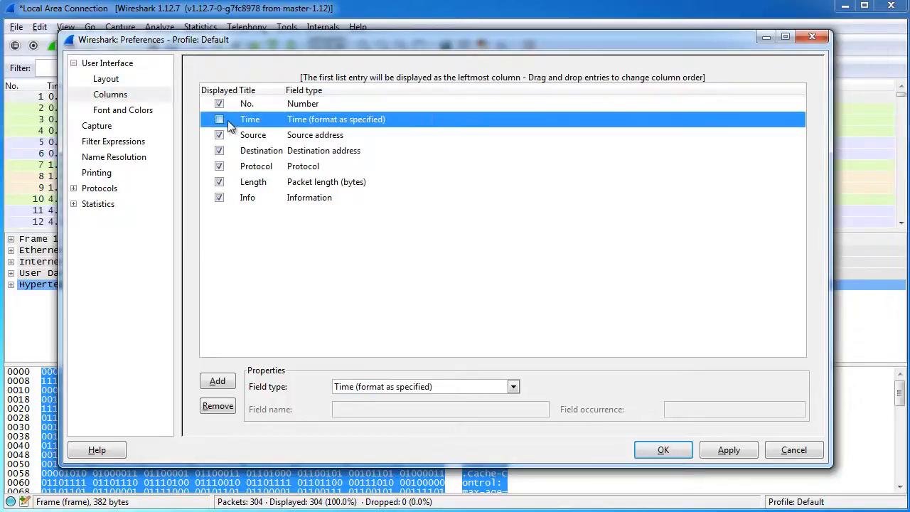
{"action": "left_click", "coordinate": [219, 119]}
{"action": "mouse_move", "coordinate": [381, 44]}
{"action": "left_mouse_down"}
{"action": "mouse_move", "coordinate": [386, 138]}
{"action": "mouse_move", "coordinate": [379, 42]}
{"action": "left_mouse_up"}
{"action": "left_click", "coordinate": [719, 455]}
{"action": "left_click", "coordinate": [667, 448]}
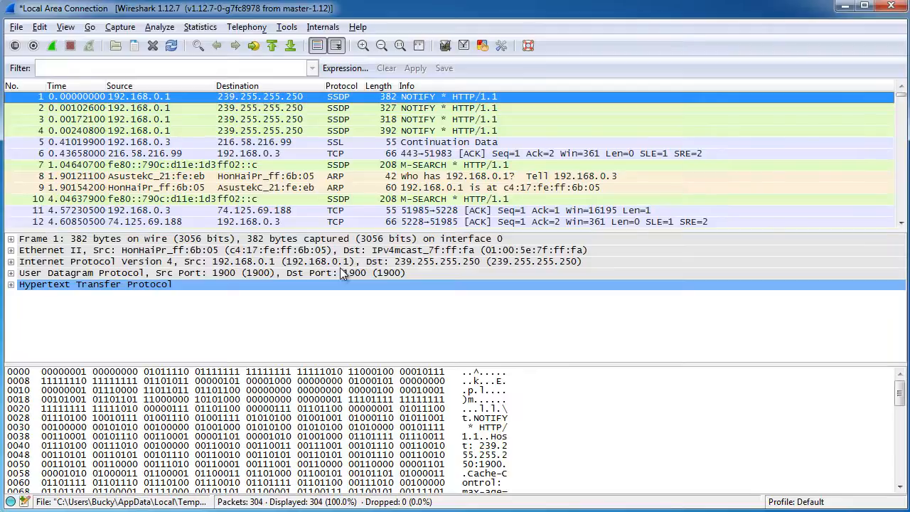
Step: Hide the Packet Bytes pane and look over the Name Resolution options
{"action": "left_click", "coordinate": [89, 27]}
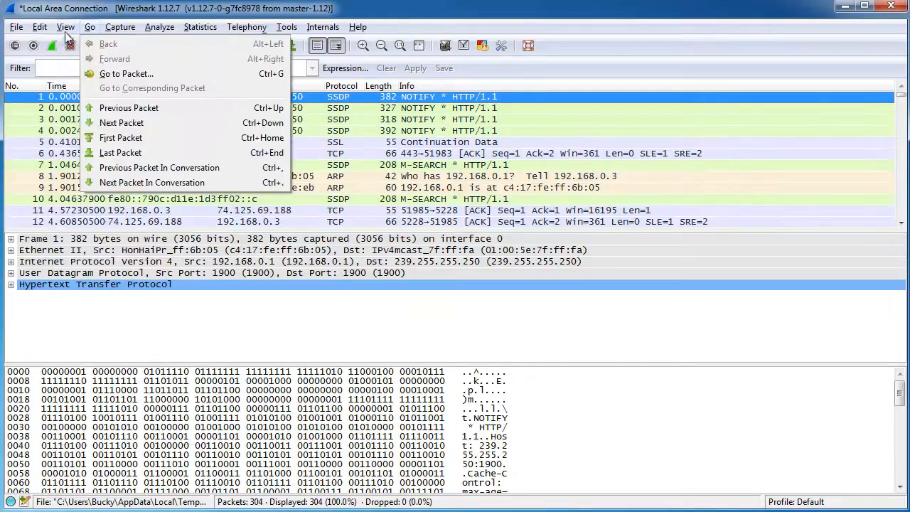
{"action": "left_click", "coordinate": [80, 136]}
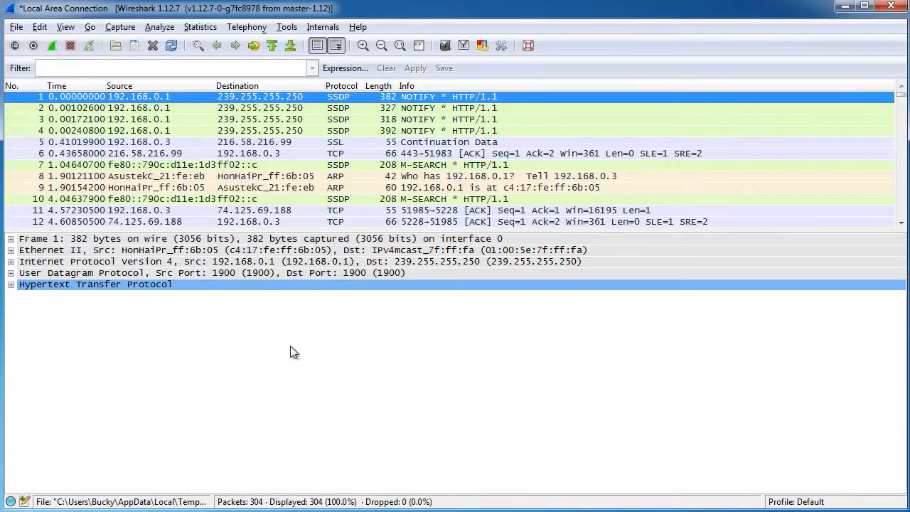
{"action": "left_click", "coordinate": [65, 28]}
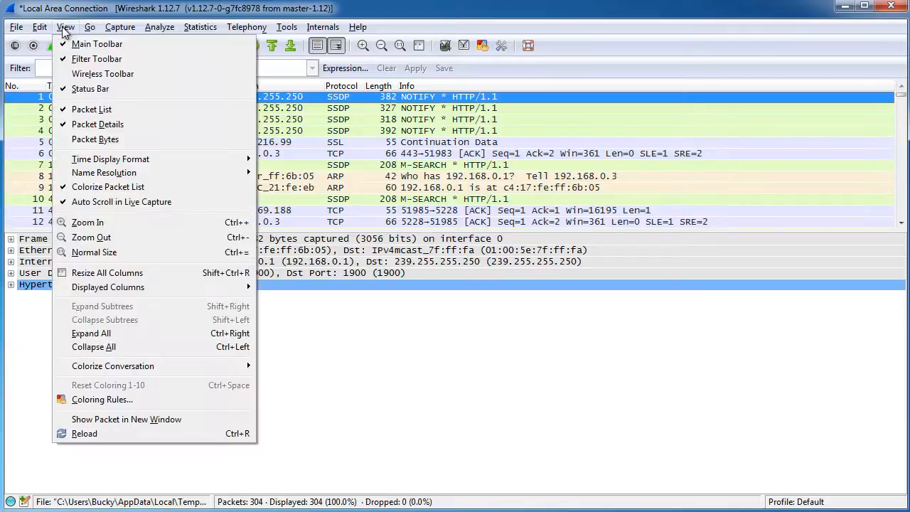
{"action": "mouse_move", "coordinate": [123, 174]}
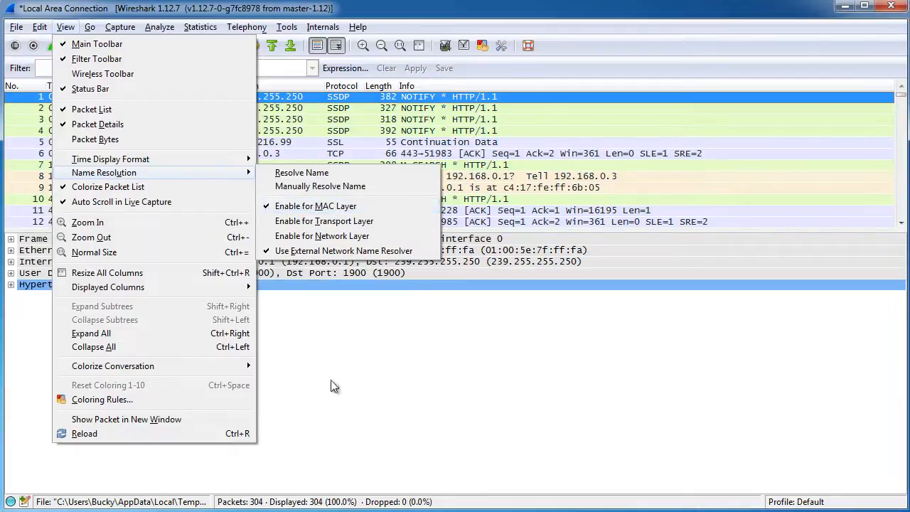
{"action": "left_click", "coordinate": [417, 386]}
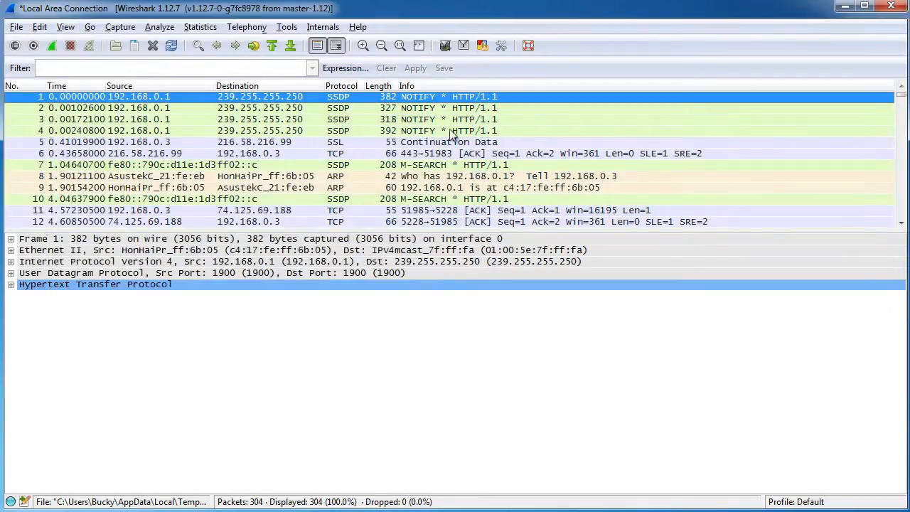
Step: Step through the captured packets from packet 1 down to packet 16, examining each one's protocol details
{"action": "key", "text": "Down"}
{"action": "key", "text": "Down"}
{"action": "key", "text": "Down"}
{"action": "key", "text": "Down"}
{"action": "key", "text": "Down"}
{"action": "key", "text": "Down"}
{"action": "key", "text": "Down"}
{"action": "key", "text": "Down"}
{"action": "key", "text": "Down"}
{"action": "key", "text": "Down"}
{"action": "key", "text": "Down"}
{"action": "key", "text": "Down"}
{"action": "key", "text": "Down"}
{"action": "key", "text": "Down"}
{"action": "key", "text": "Down"}
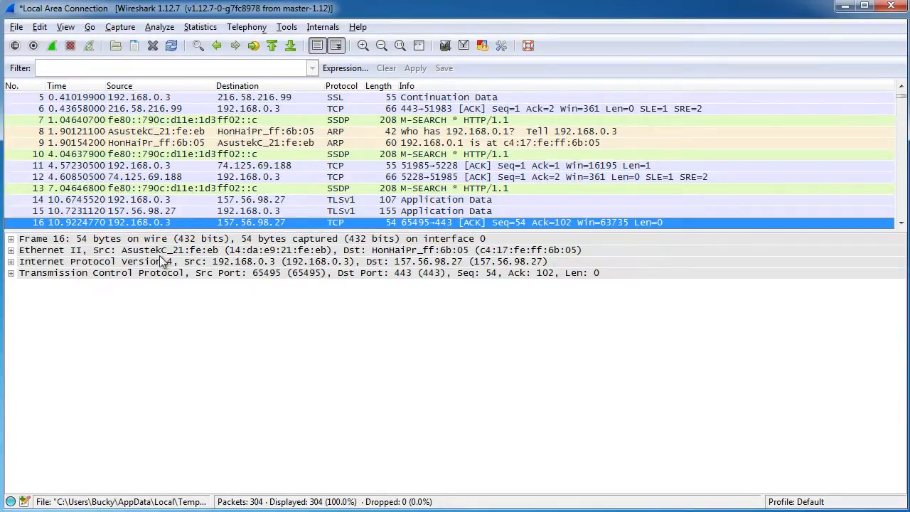
Step: Review the Name Resolution layer options again and slightly reduce the height of the Packet List pane
{"action": "left_click", "coordinate": [70, 27]}
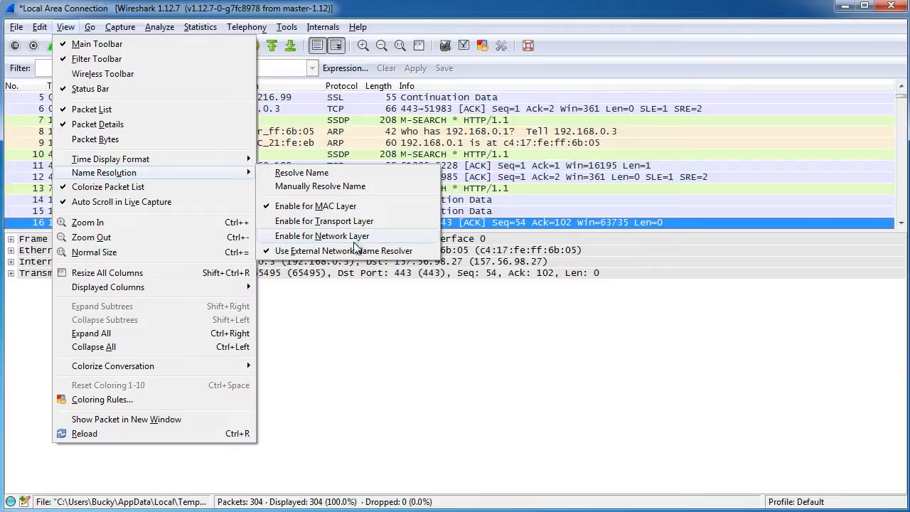
{"action": "left_click", "coordinate": [423, 362]}
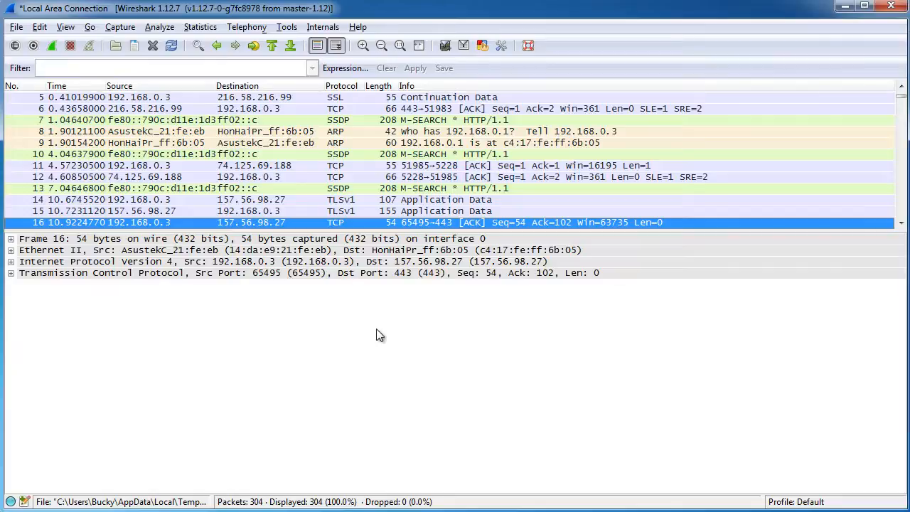
{"action": "mouse_move", "coordinate": [402, 229]}
{"action": "left_mouse_down"}
{"action": "mouse_move", "coordinate": [403, 326]}
{"action": "mouse_move", "coordinate": [403, 228]}
{"action": "left_mouse_up"}
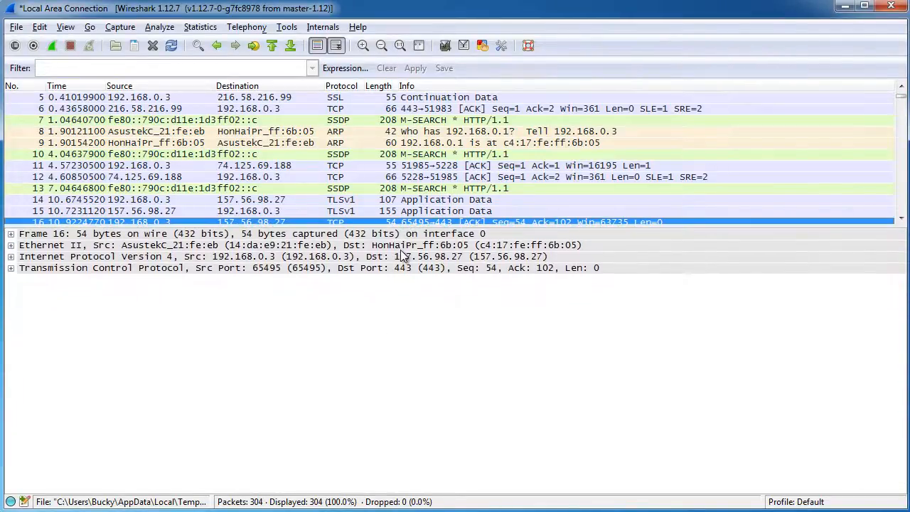